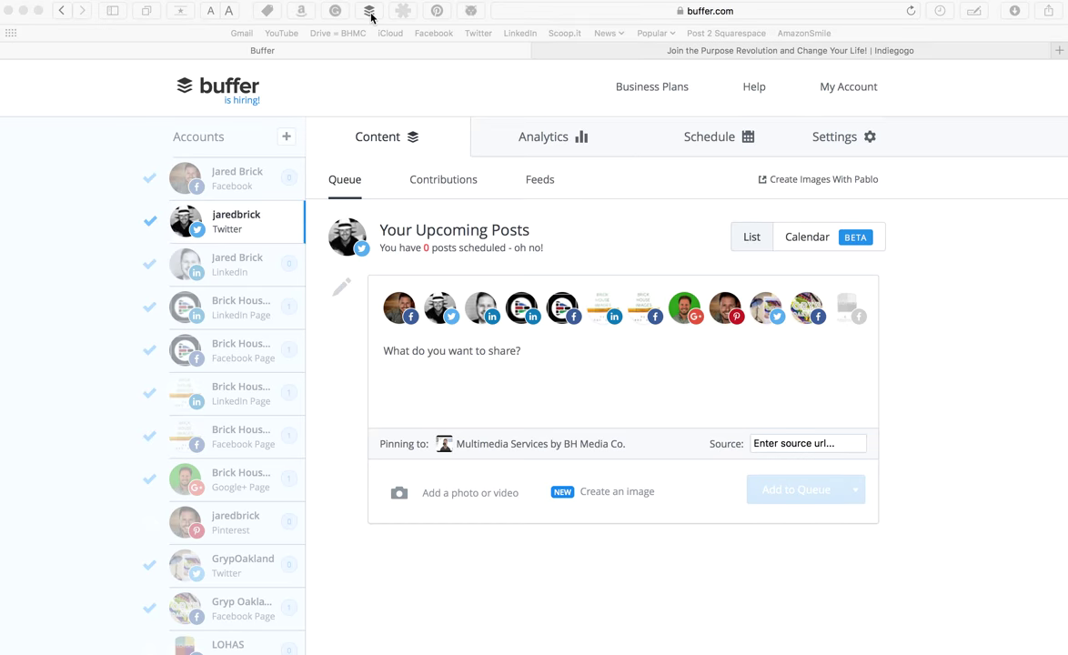
Step: Switch to the Indiegogo page "Join the Purpose Revolution and Change Your Life!" and start a Buffer post from it
left_click(685, 52)
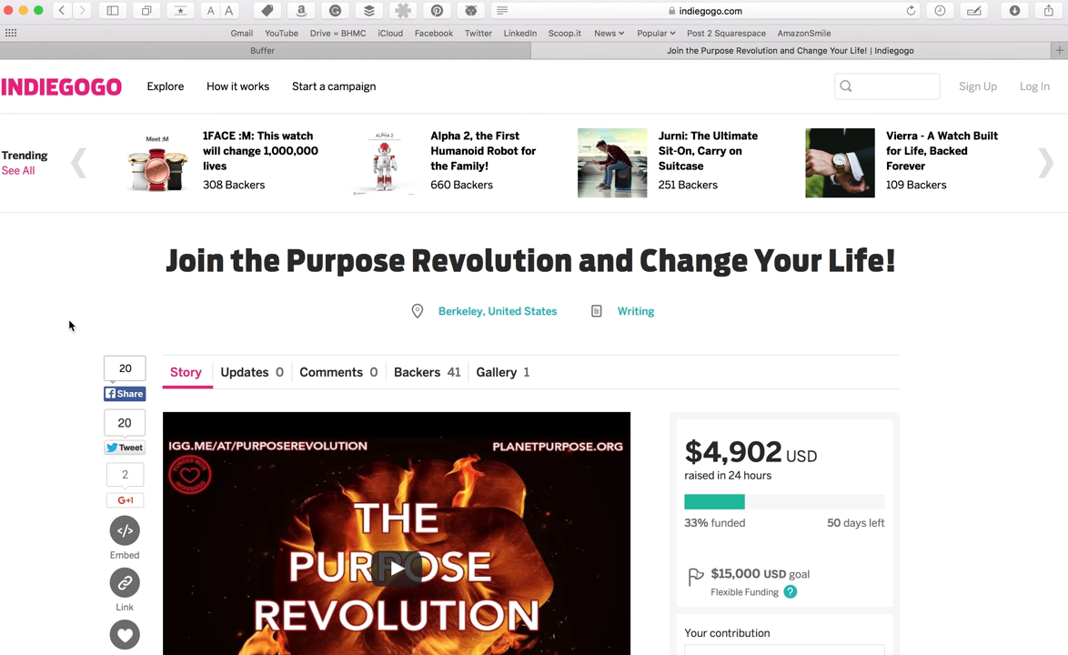
scroll(73, 344, "down", 4)
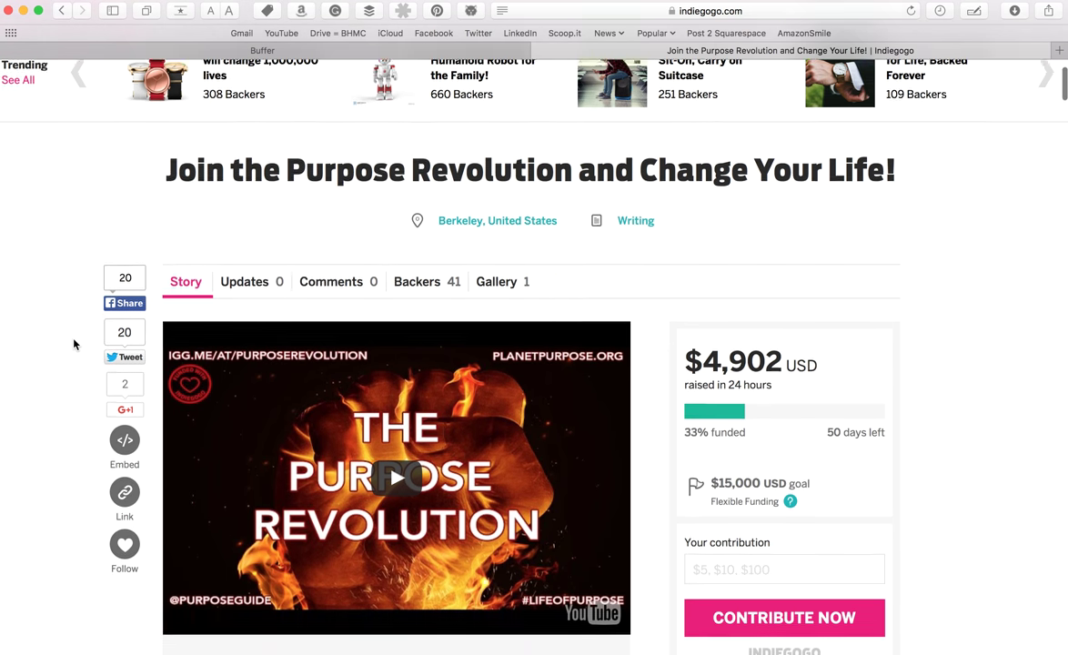
scroll(74, 344, "up", 2)
scroll(74, 344, "up", 2)
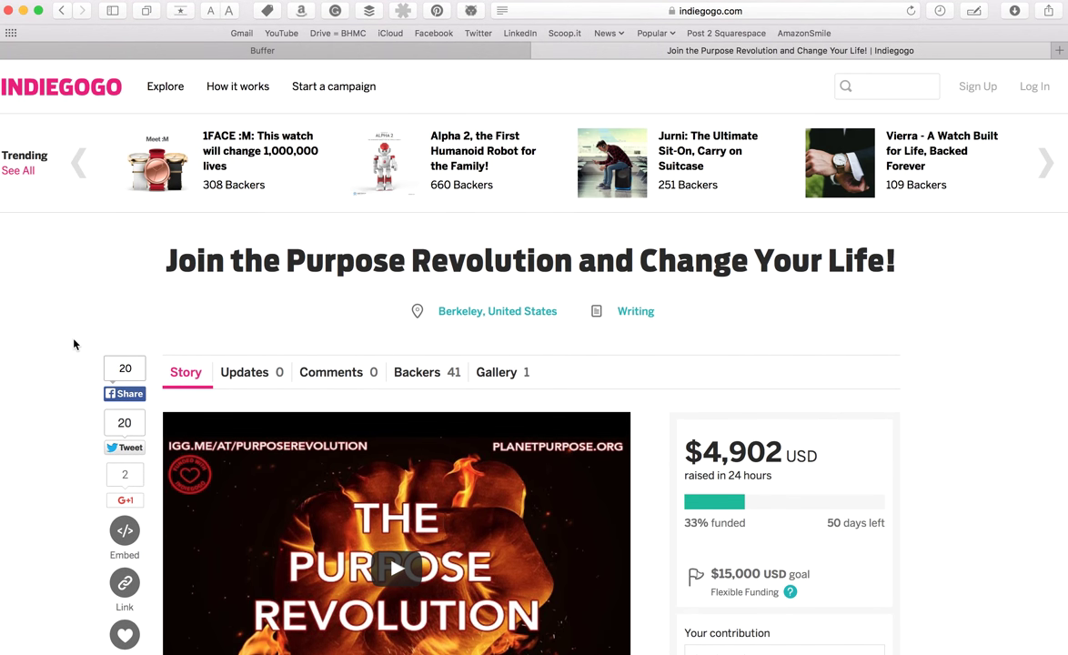
left_click(370, 13)
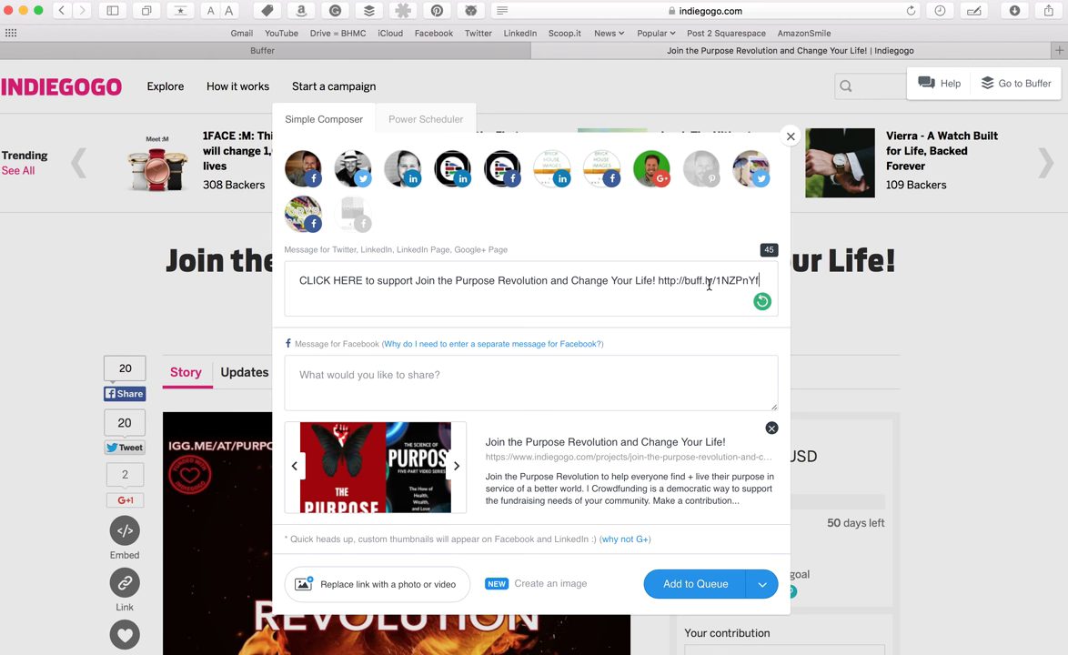
Step: Add the Pinterest account to the post's destinations and choose Motivations as the board to pin to
left_click(302, 182)
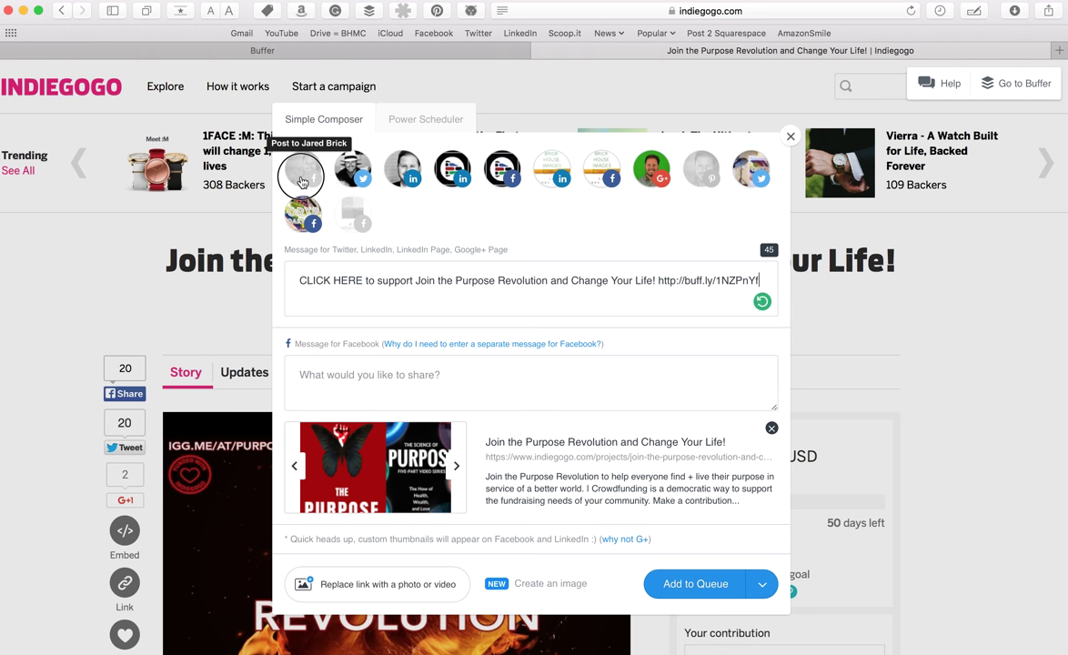
left_click(302, 182)
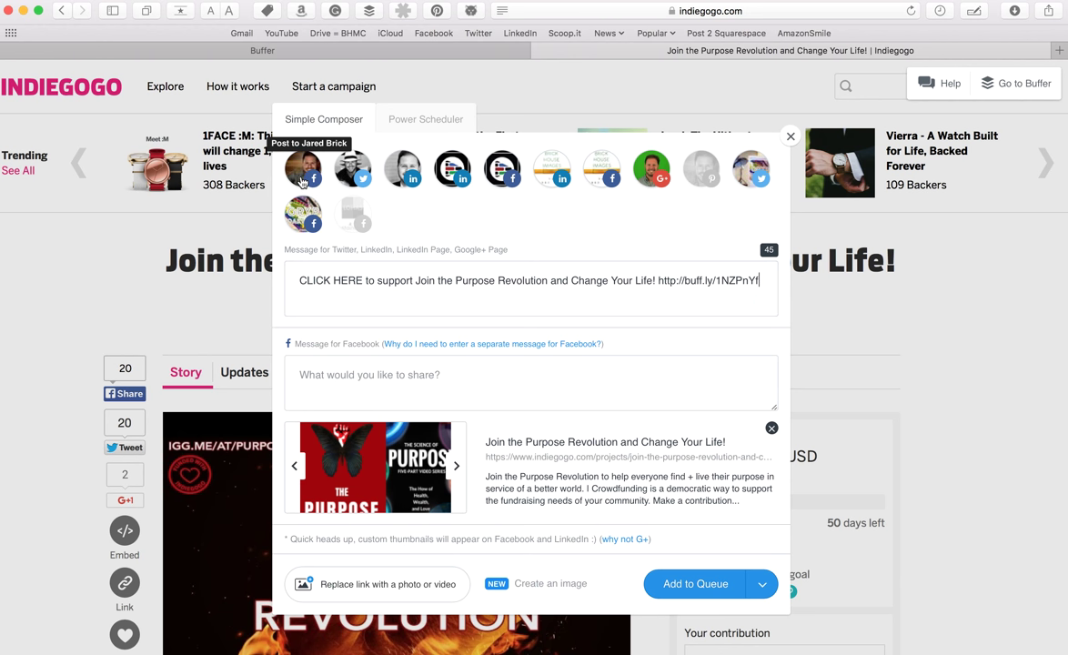
left_click(702, 175)
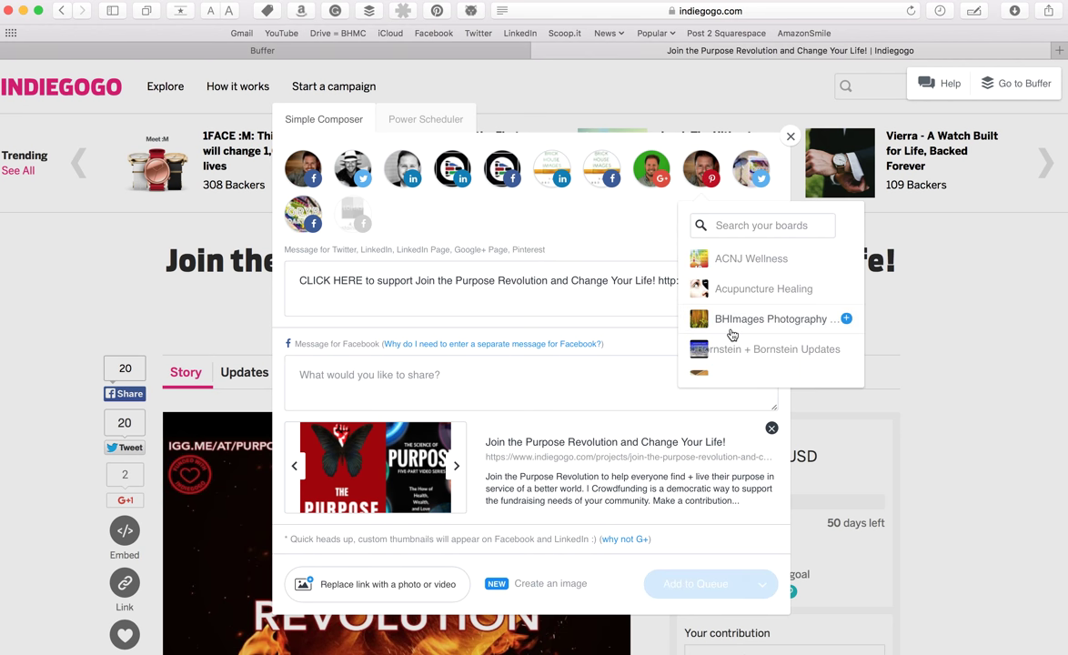
scroll(733, 335, "down", 5)
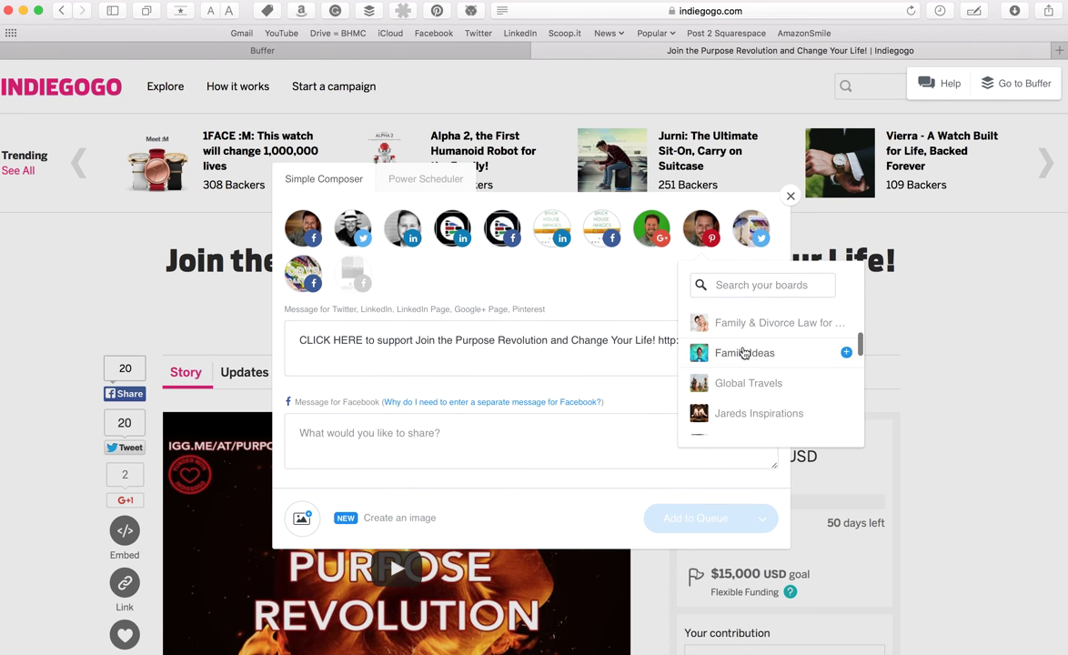
scroll(745, 355, "down", 5)
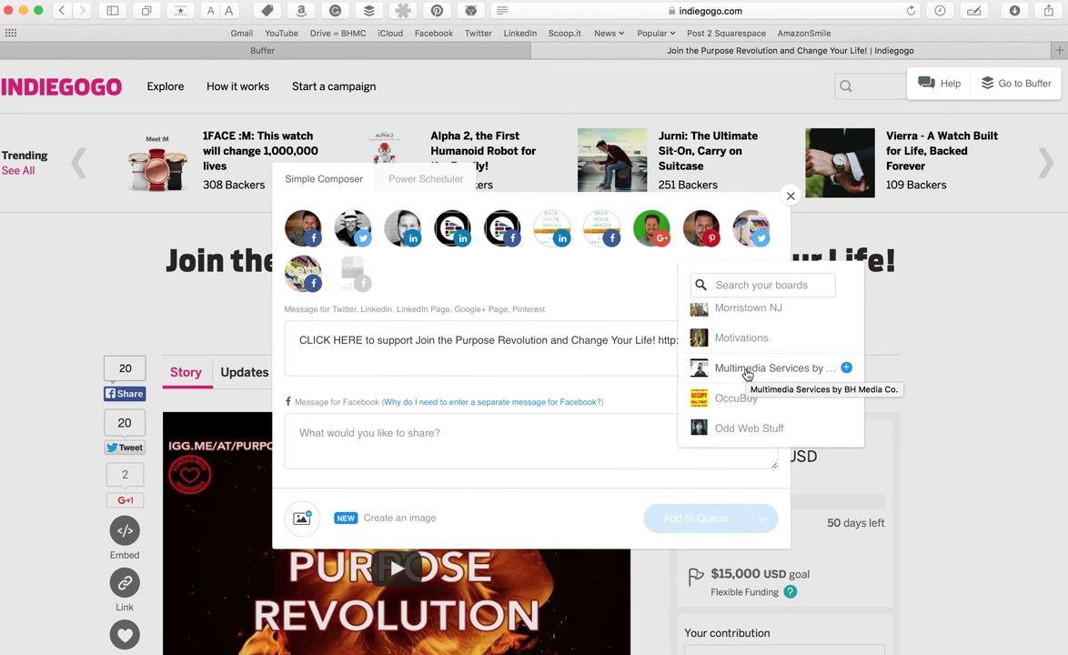
scroll(747, 375, "up", 2)
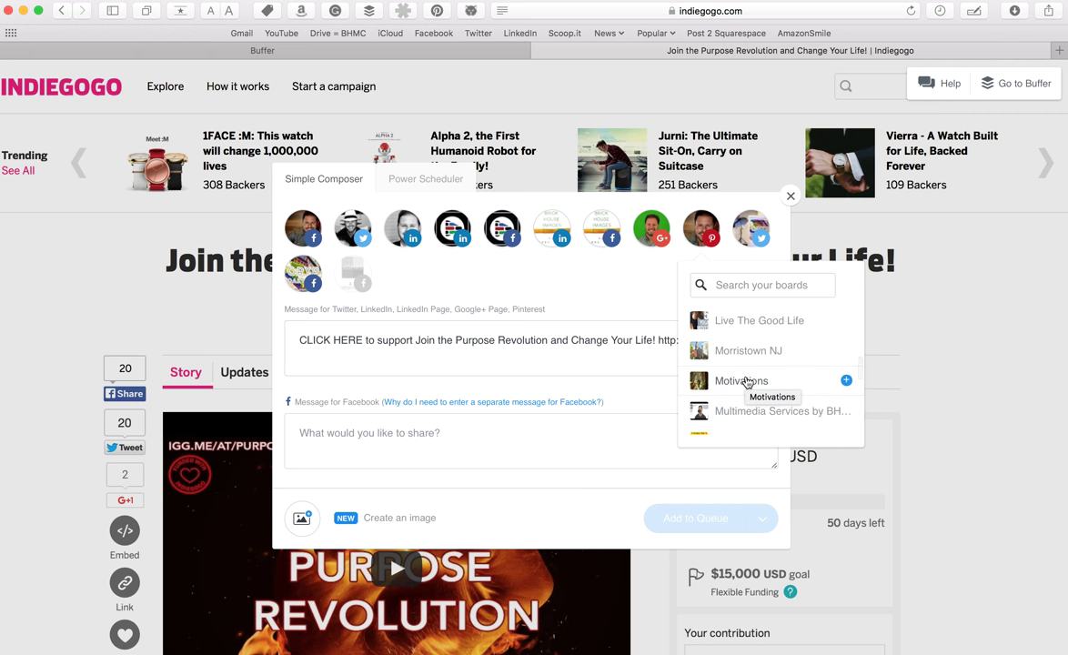
left_click(742, 382)
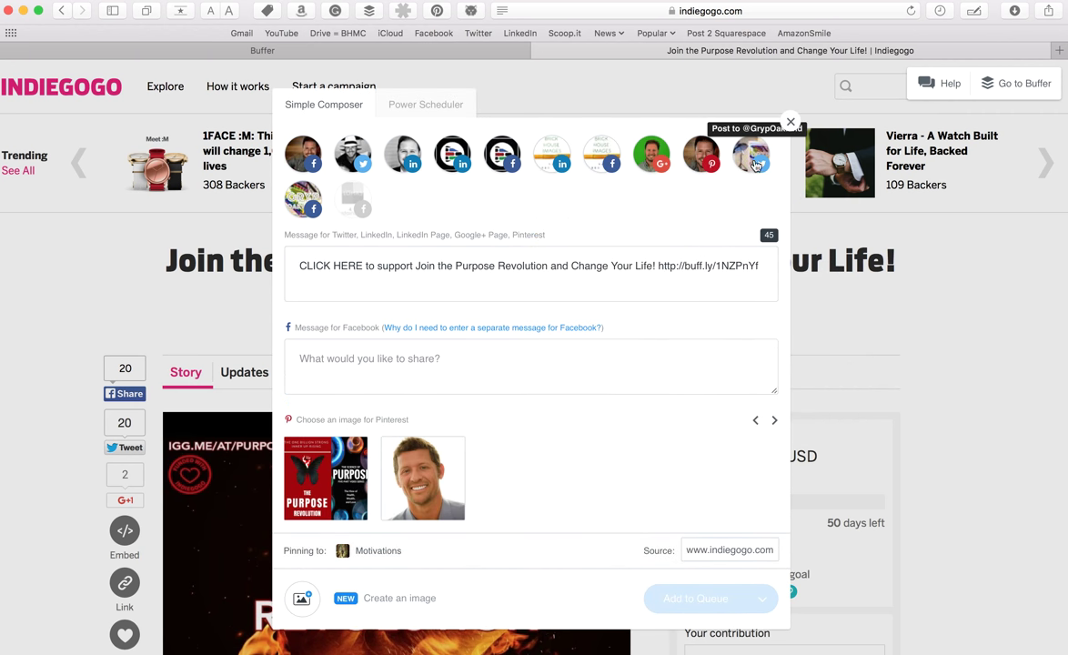
left_click(332, 188)
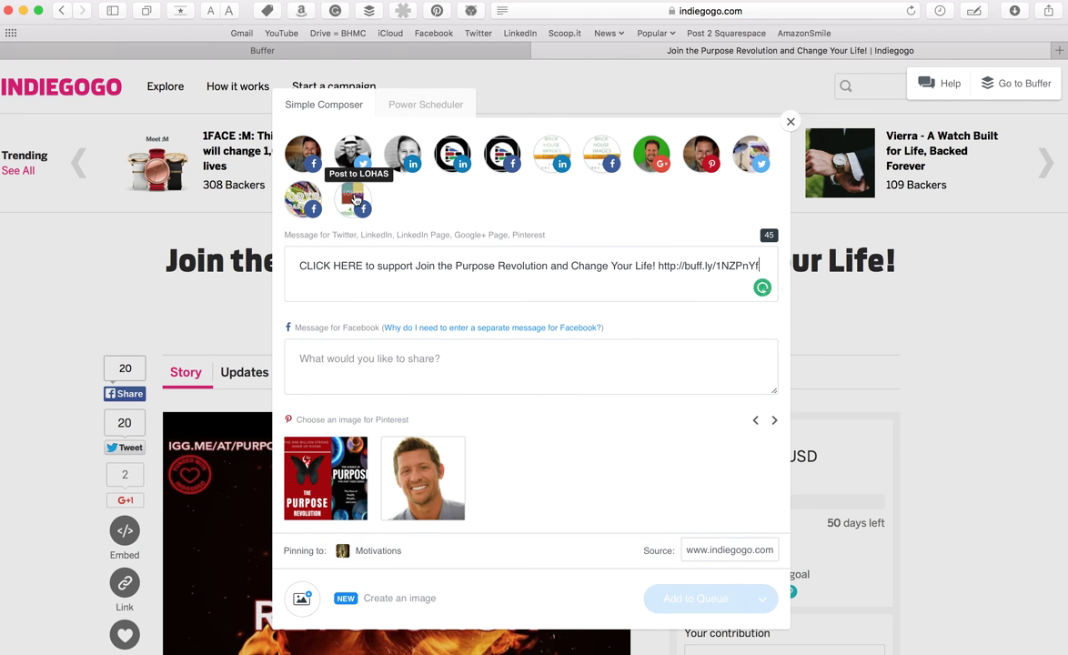
left_click(355, 200)
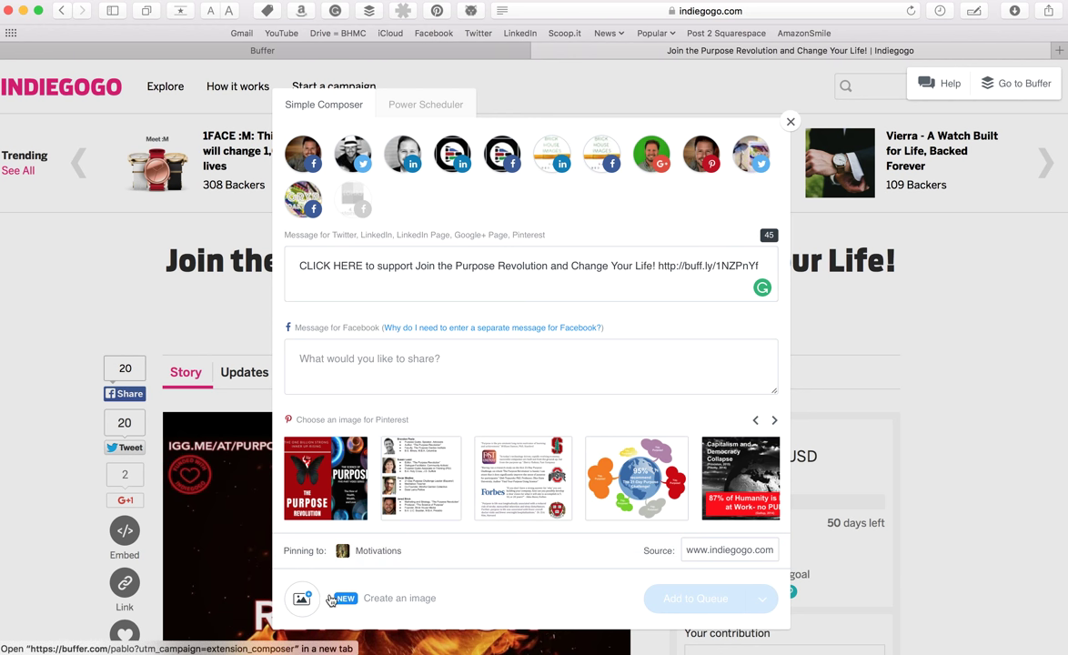
Step: Attach the image Purpose-Rev-C1.jpg from the Purpose Website folder to the post
left_click(301, 601)
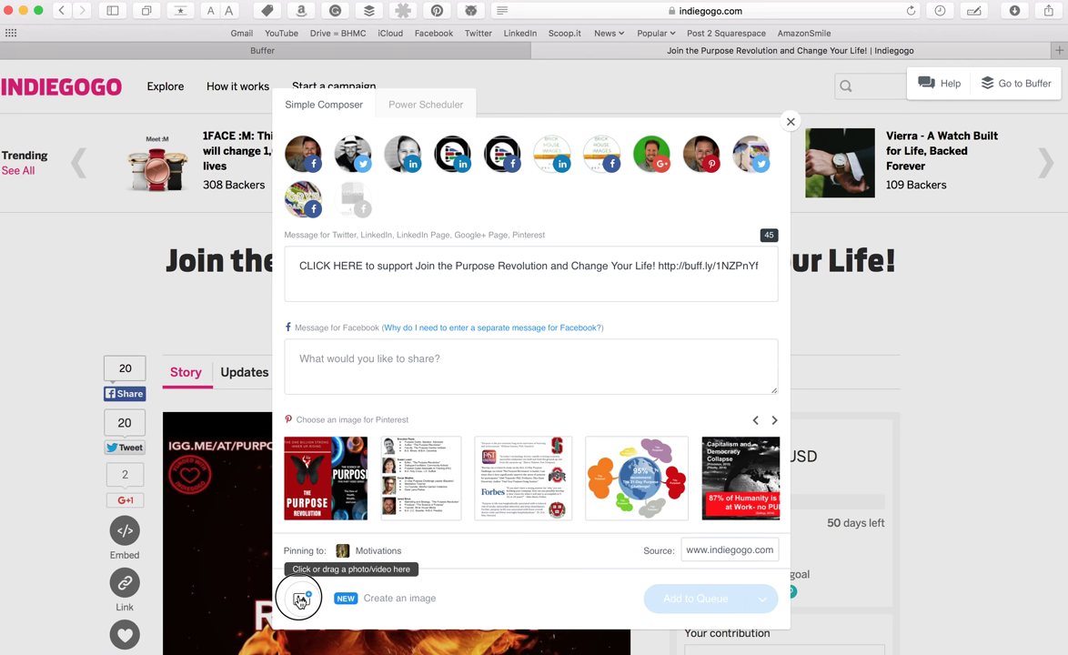
scroll(523, 287, "down", 5)
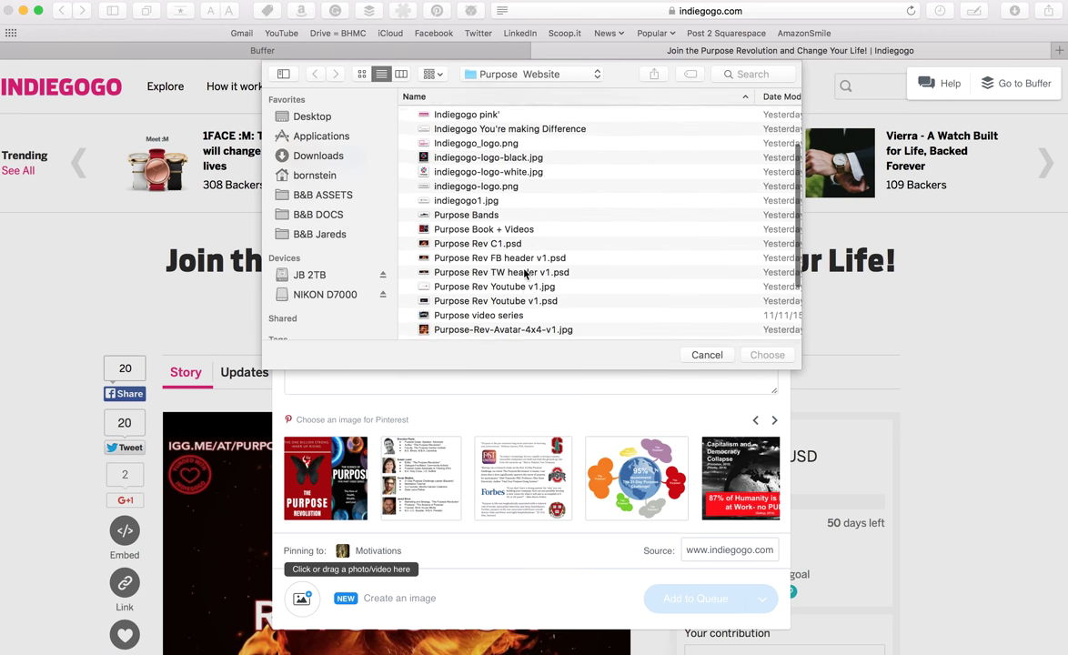
left_click(522, 298)
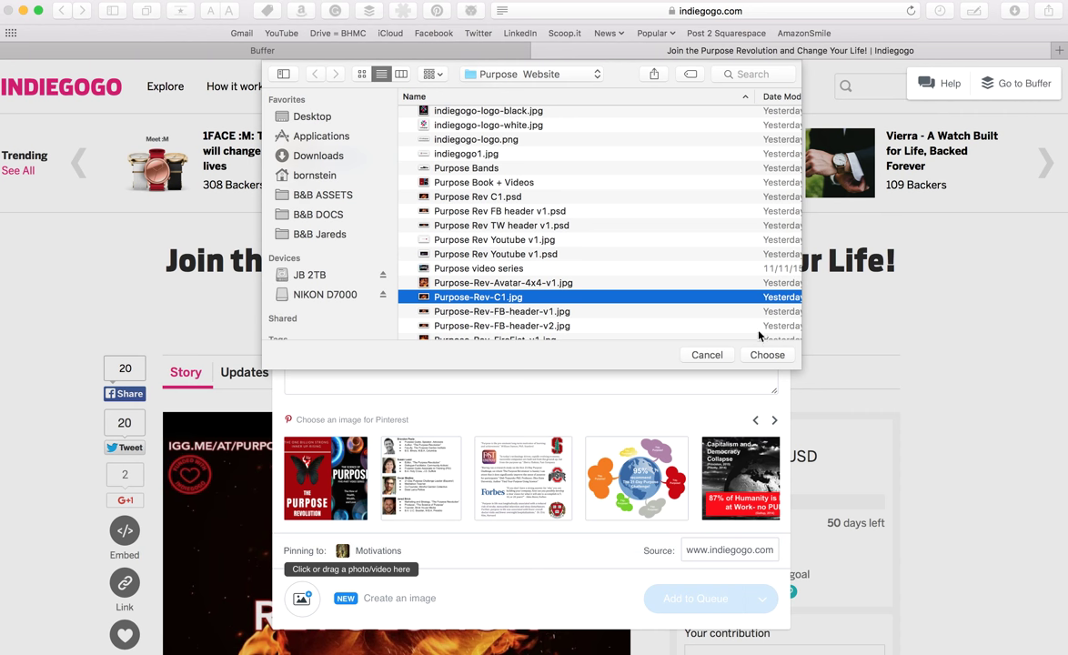
left_click(773, 355)
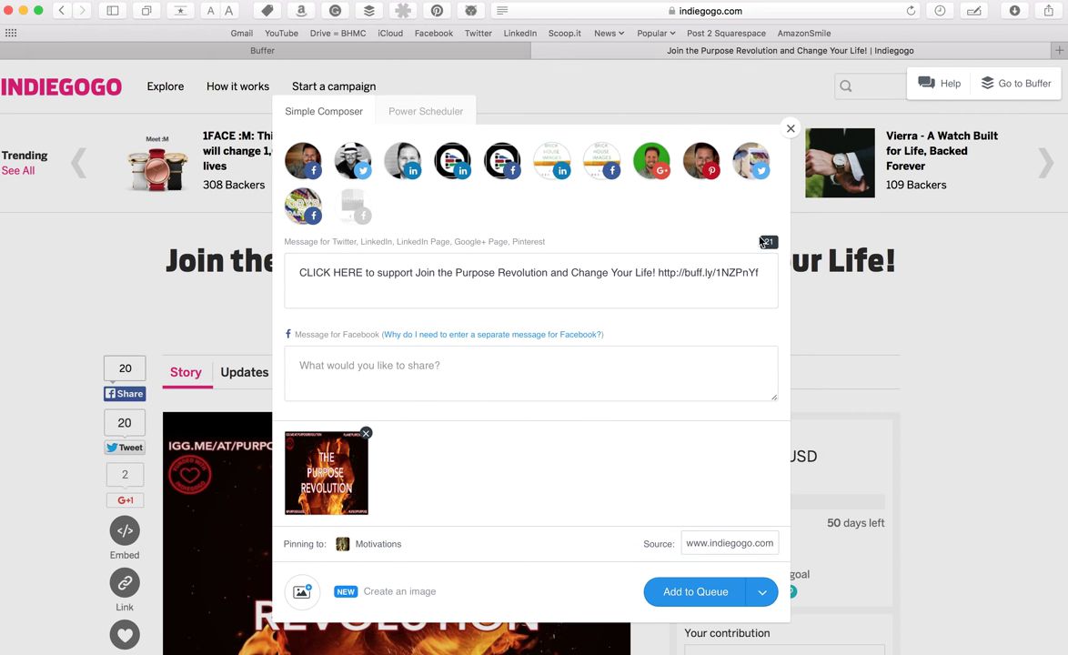
Step: Remove the "CL" at the start of the main message and insert "JOIN the Purpose Revolution" there
left_click(306, 293)
type("Are")
key("BackSpace")
key("BackSpace")
key("BackSpace")
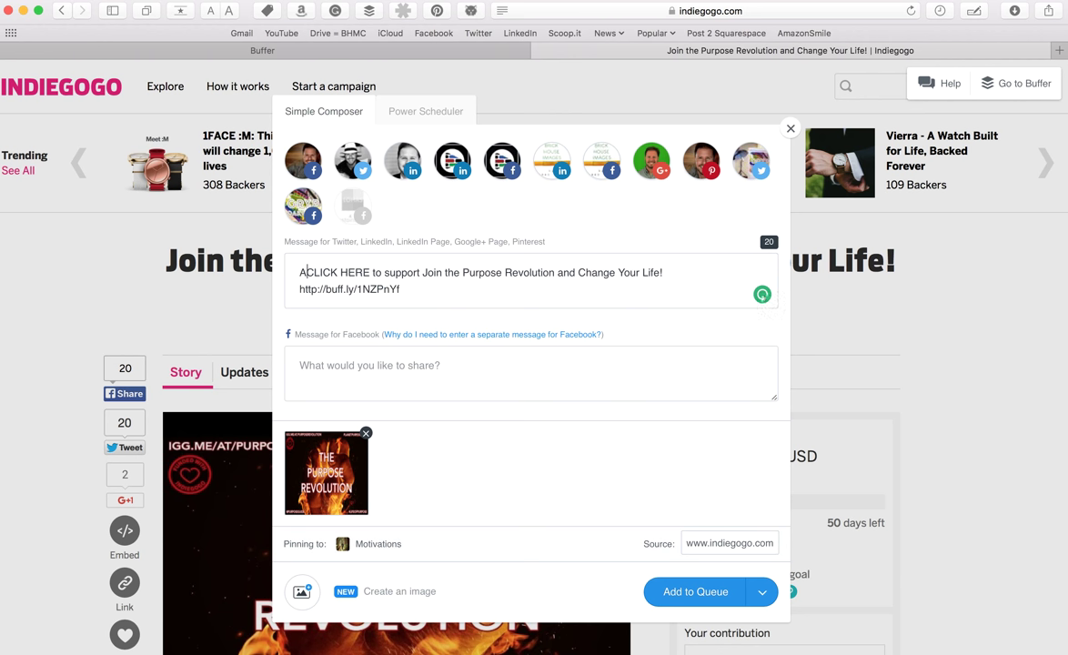
key("Delete")
key("Delete")
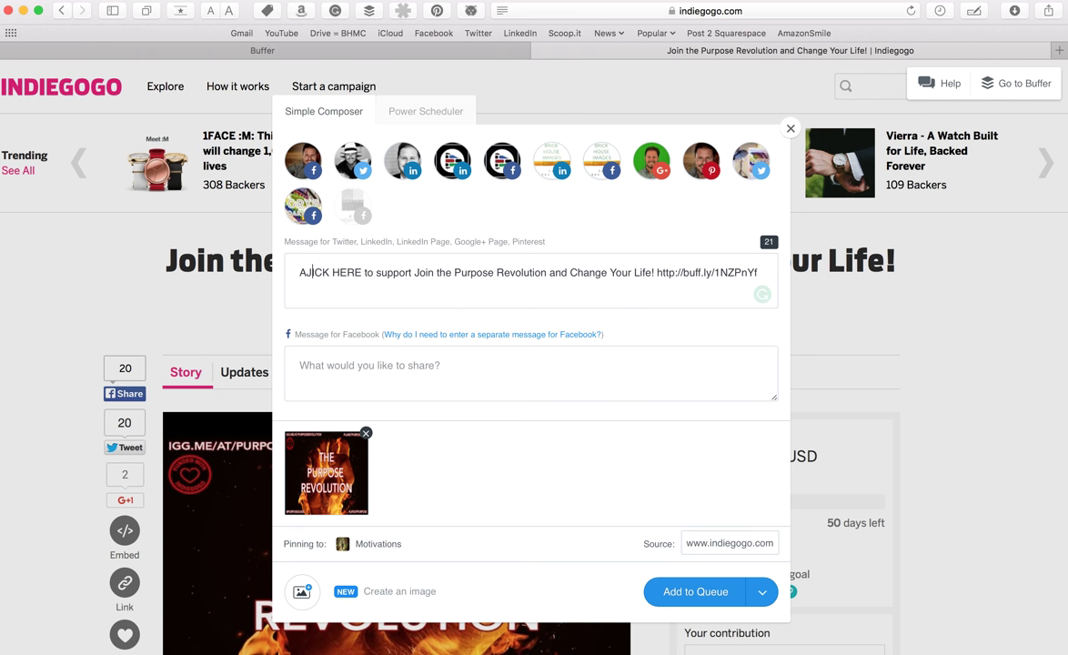
key("BackSpace")
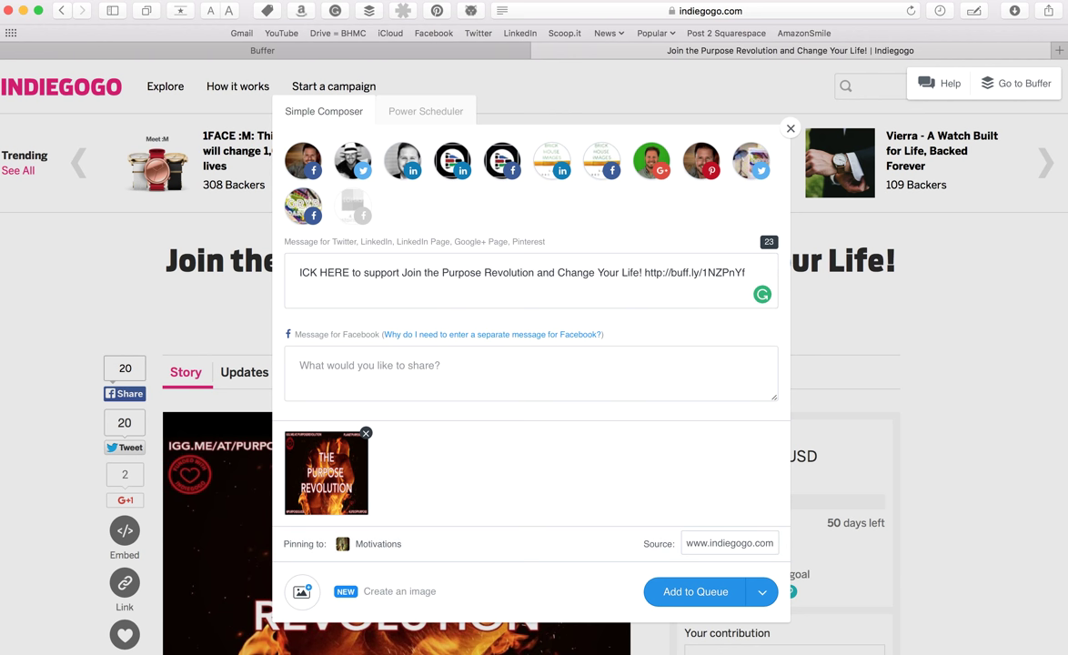
type("JOIN the ")
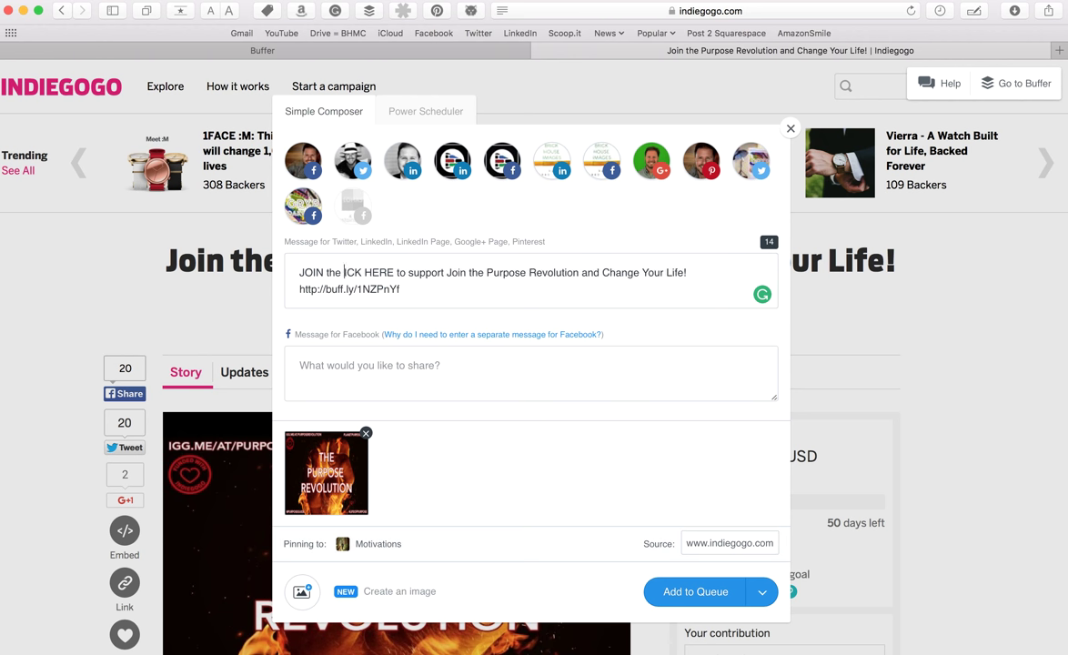
type("Purpose Re")
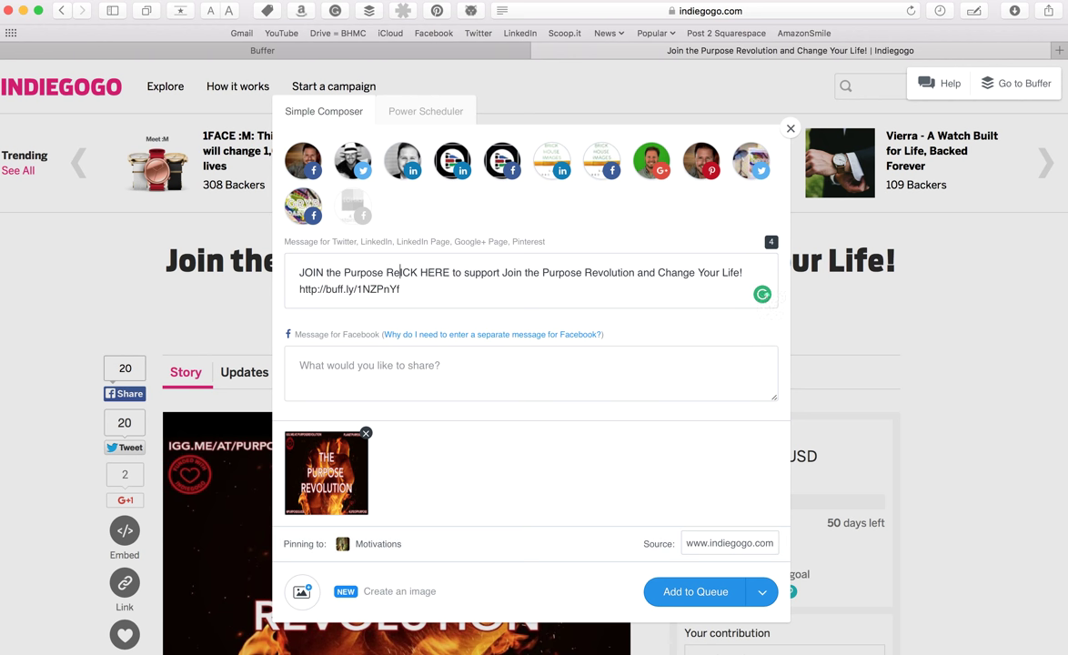
type("vol")
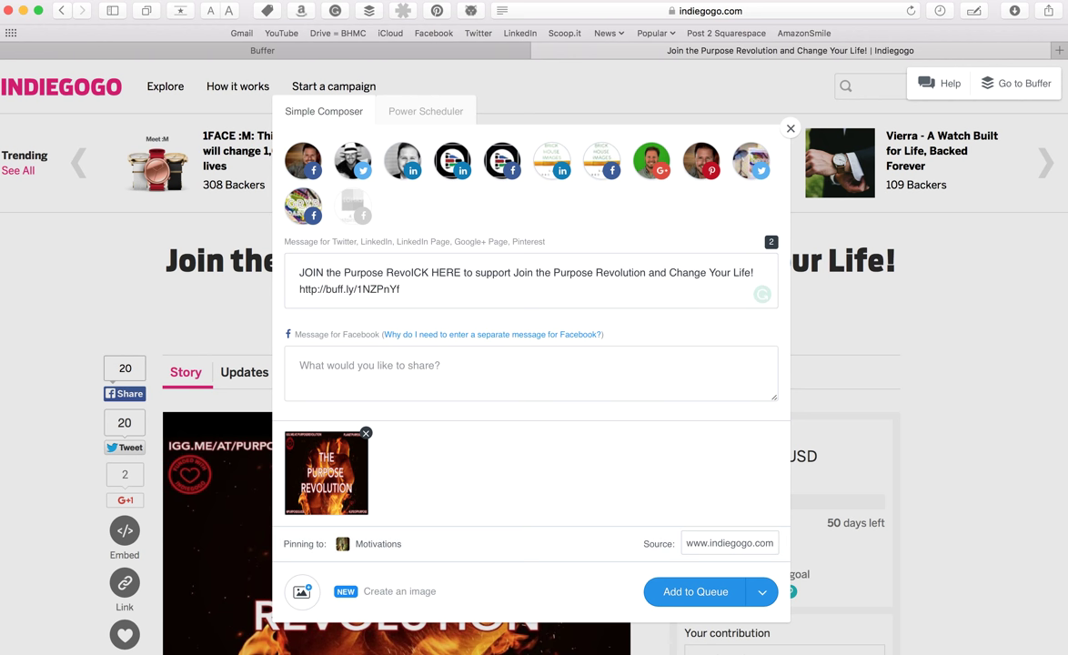
type("ution")
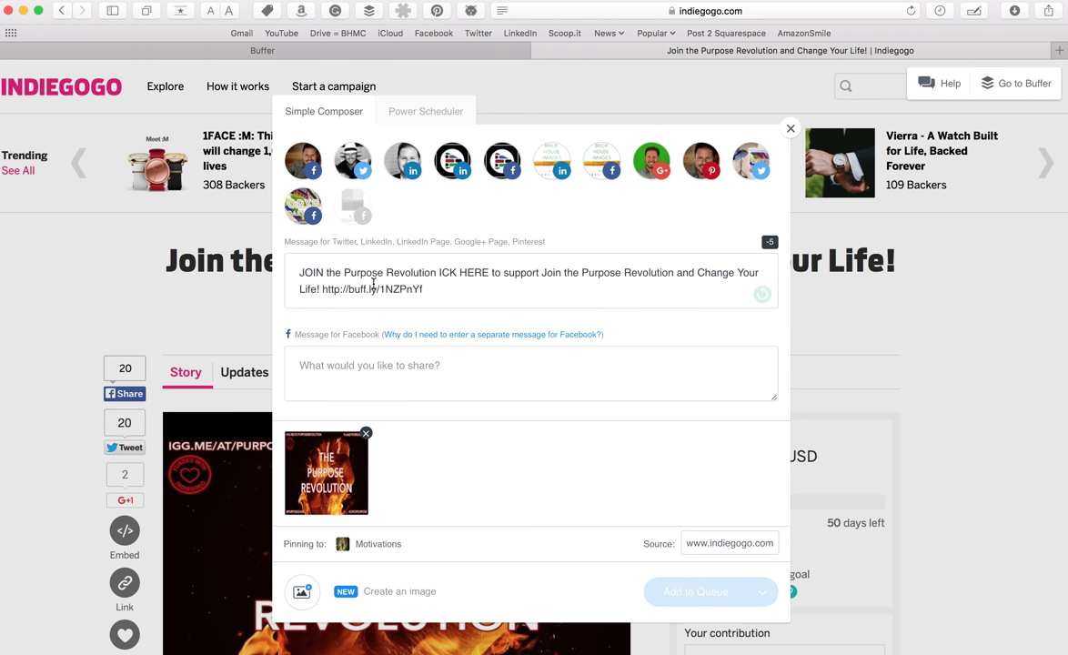
Step: Replace the leftover "ICK HERE" in the main message with "Click Here"
left_click(490, 272)
key("BackSpace")
key("BackSpace")
key("BackSpace")
key("BackSpace")
key("BackSpace")
key("BackSpace")
key("BackSpace")
key("BackSpace")
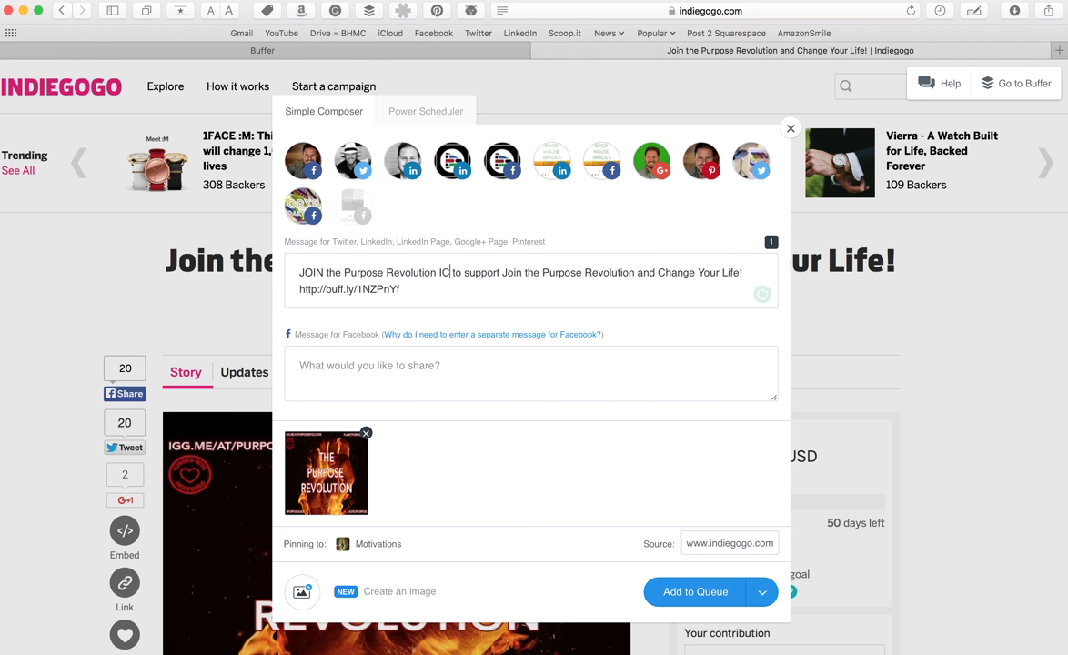
type("CLci")
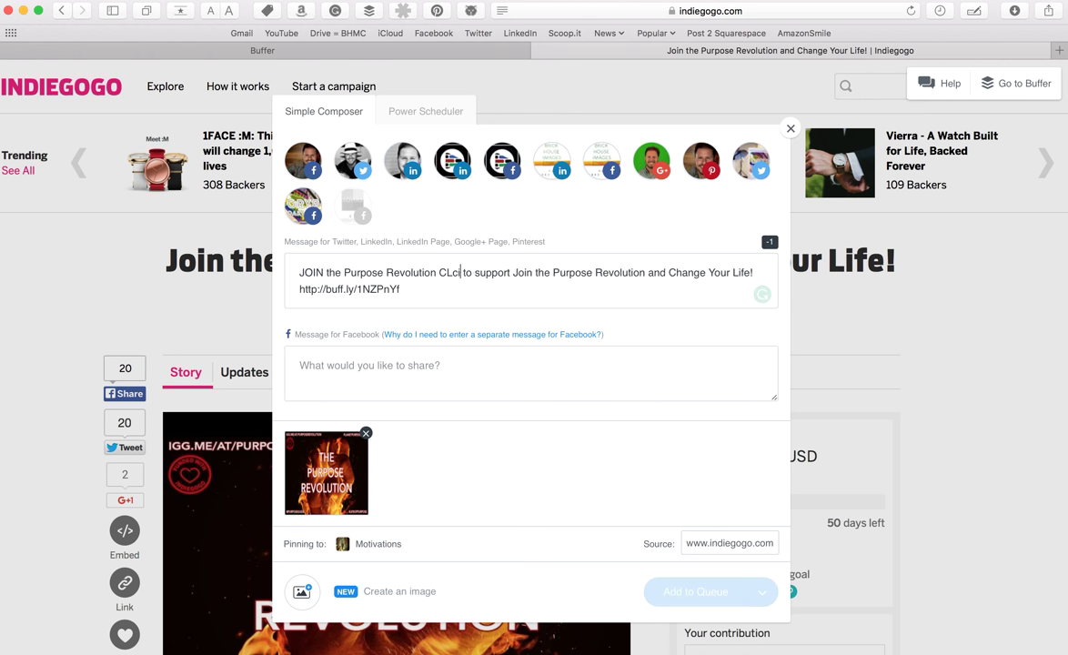
key("BackSpace")
key("BackSpace")
key("BackSpace")
type("lo")
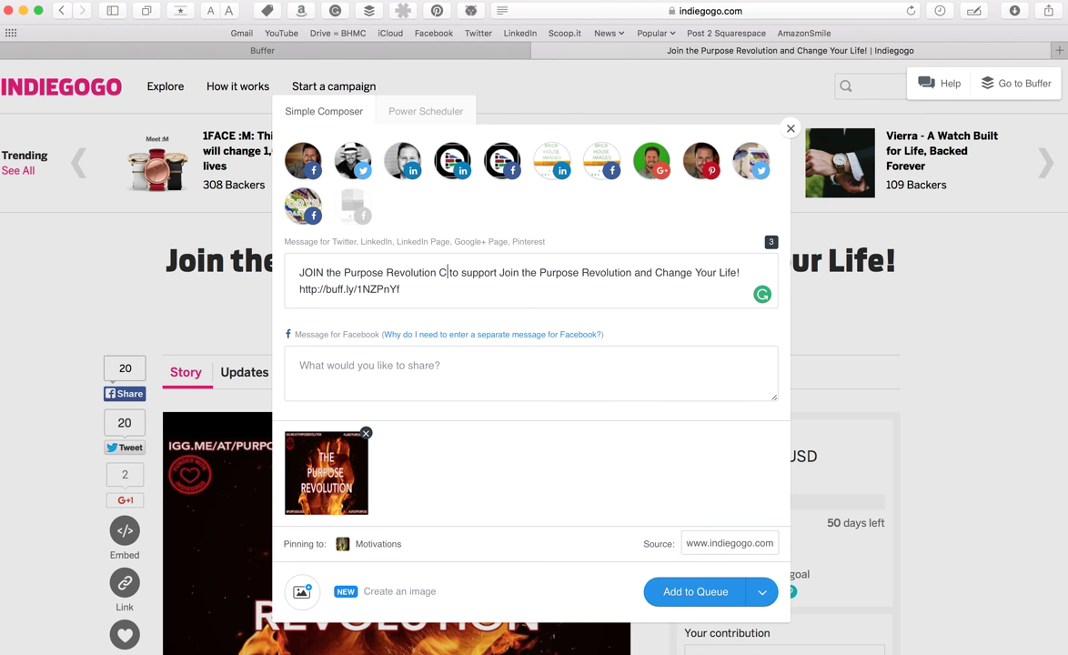
key("BackSpace")
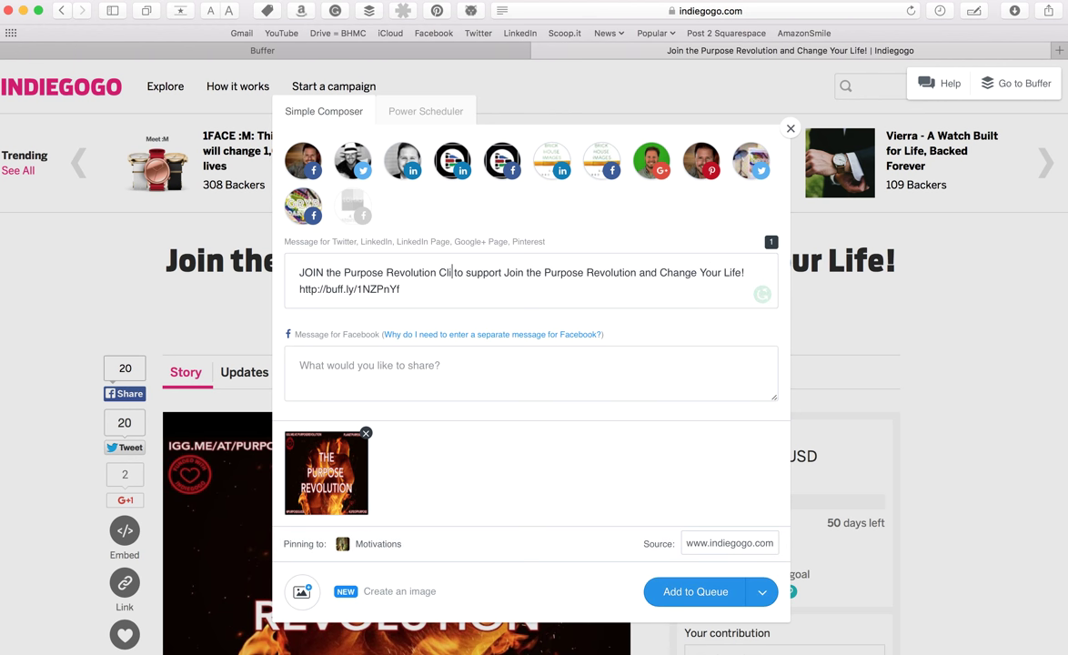
type("ick Here")
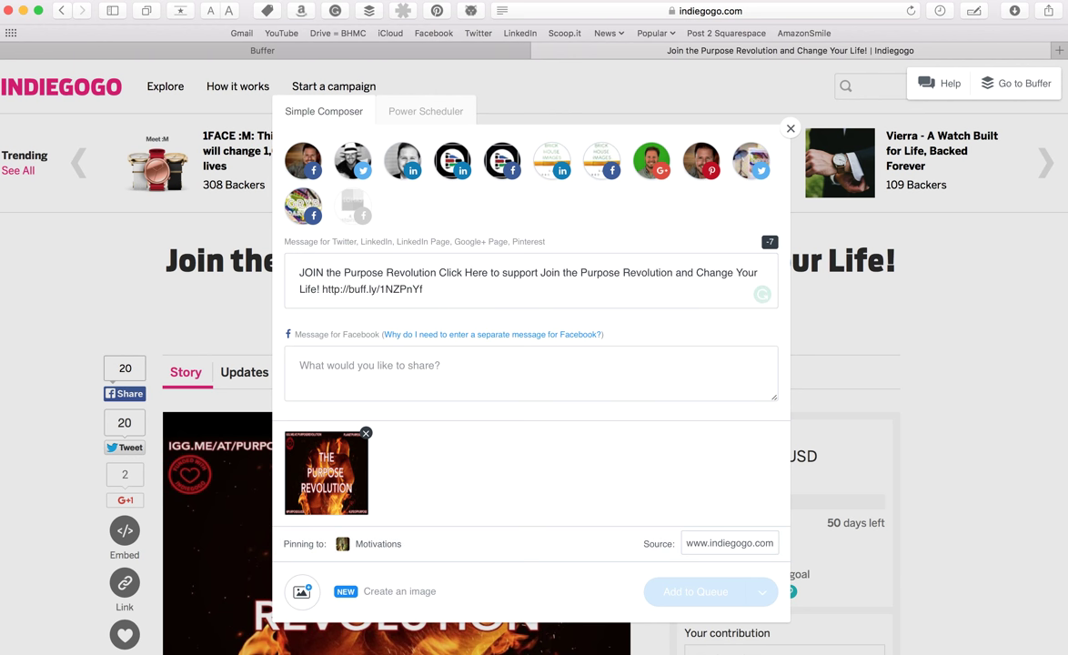
Step: Delete the redundant "to support Join the Purpose Revolution" and the extra space from the main message
left_click_drag(674, 272, 489, 270)
key("BackSpace")
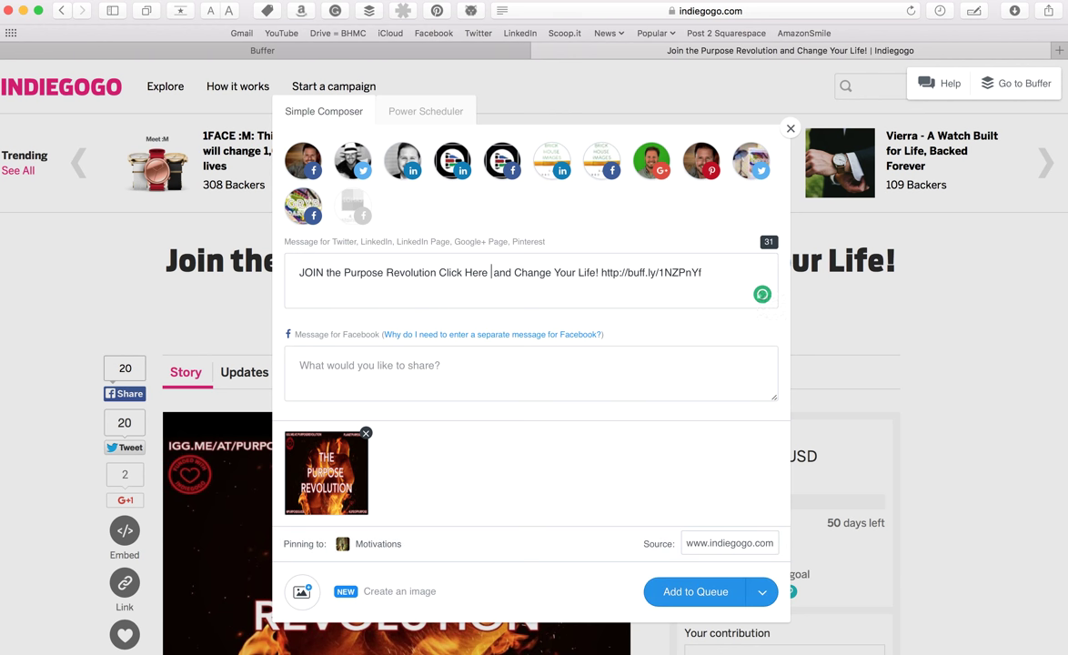
key("BackSpace")
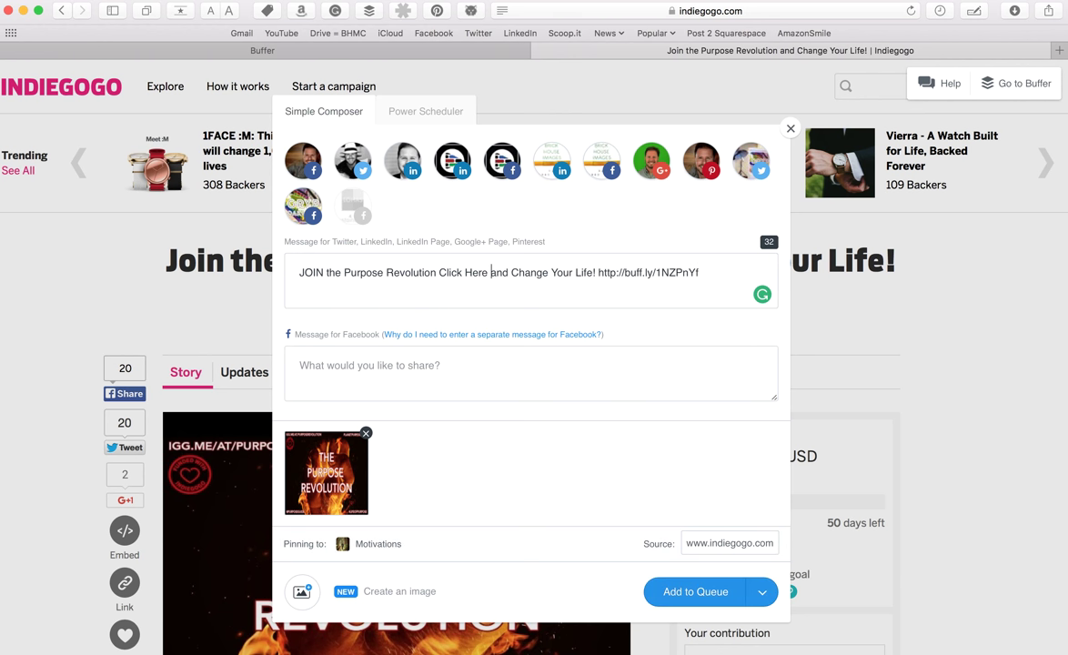
Step: Append the hashtags "#lifeofpurpose #indiegogo" after the short link in the main message
left_click(752, 271)
type("#lifeog")
type("purpose #in")
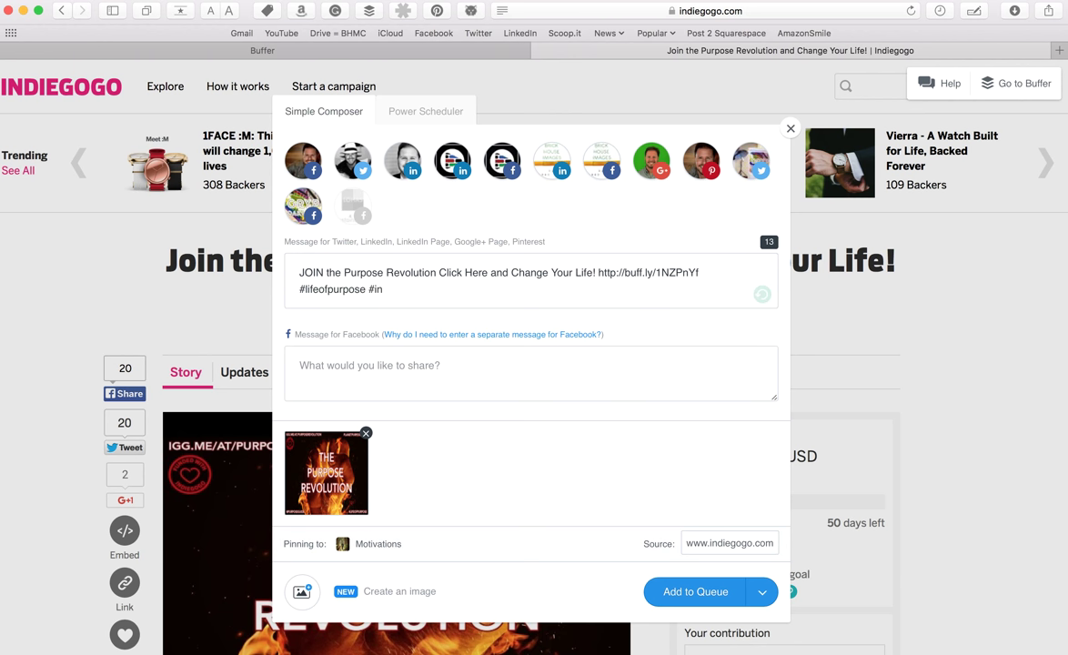
type("diegogo")
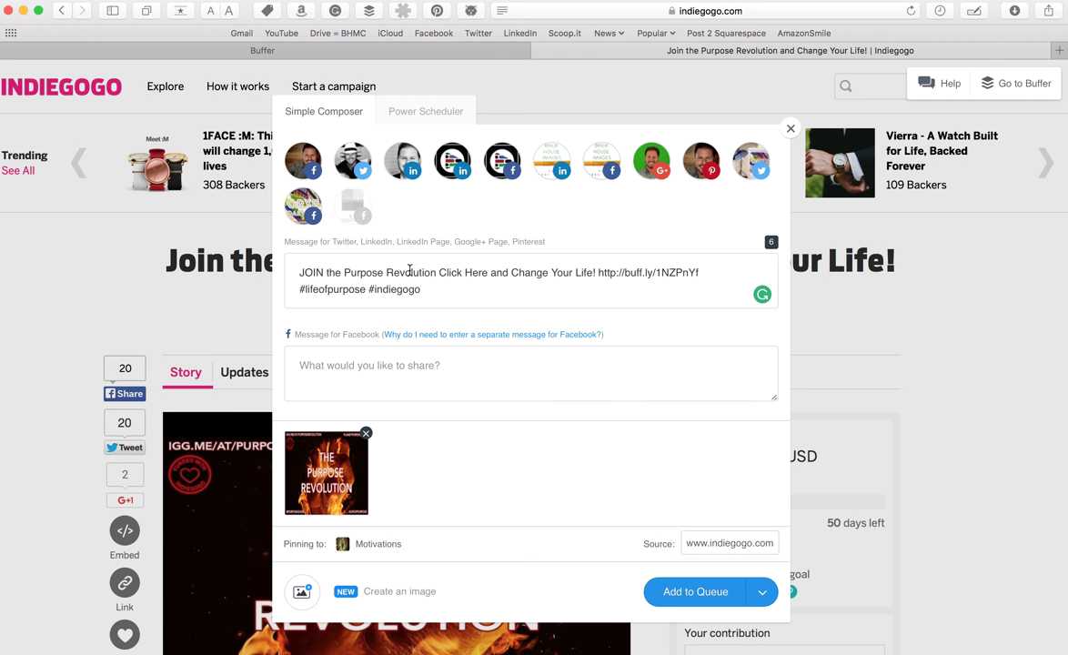
Step: Copy "JOIN the Purpose Revolution Click Here and Change Your Life!" from the main message into the Facebook message
left_click_drag(596, 272, 275, 282)
key("super+c")
left_click(346, 369)
key("super+v")
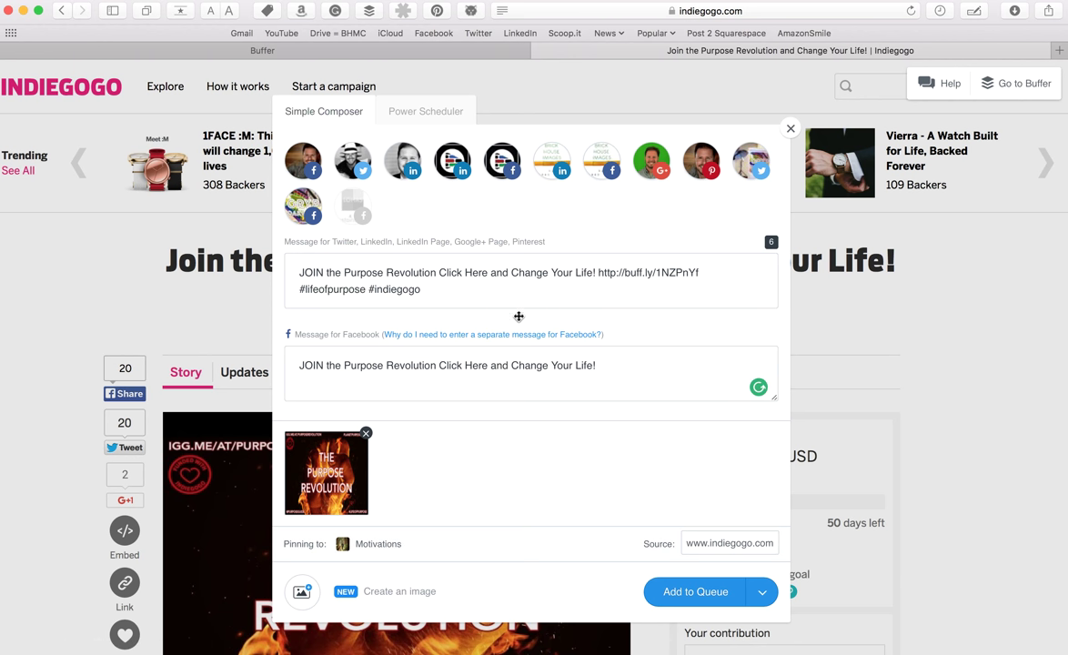
mouse_move(350, 474)
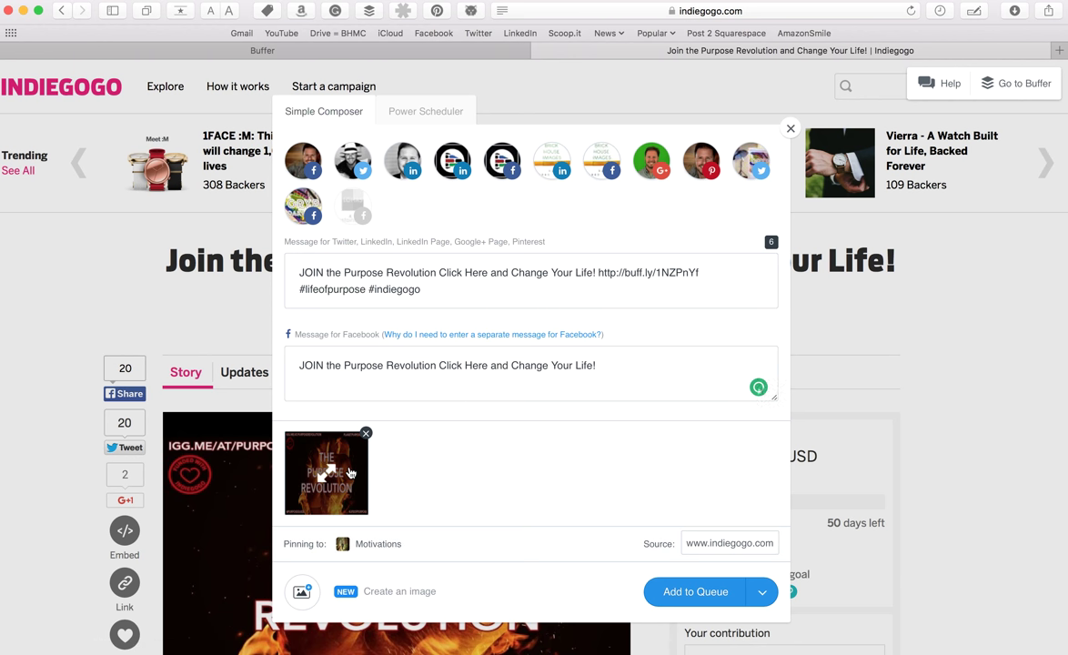
Step: Schedule the campaign post for November 18, 2015 at 10:32 AM
left_click(765, 594)
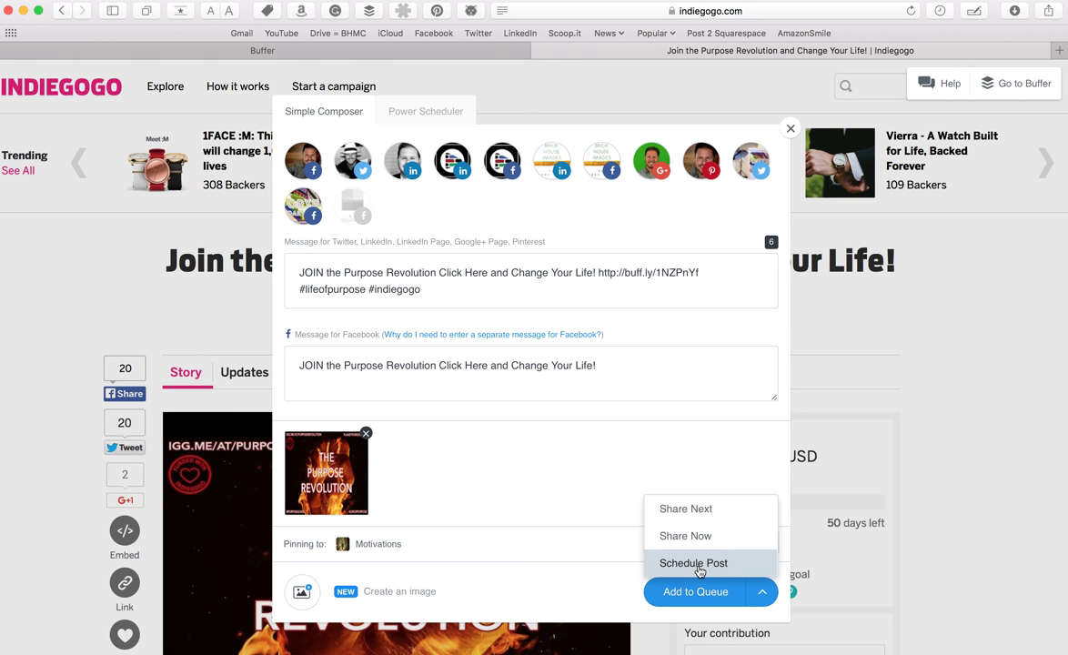
left_click(698, 567)
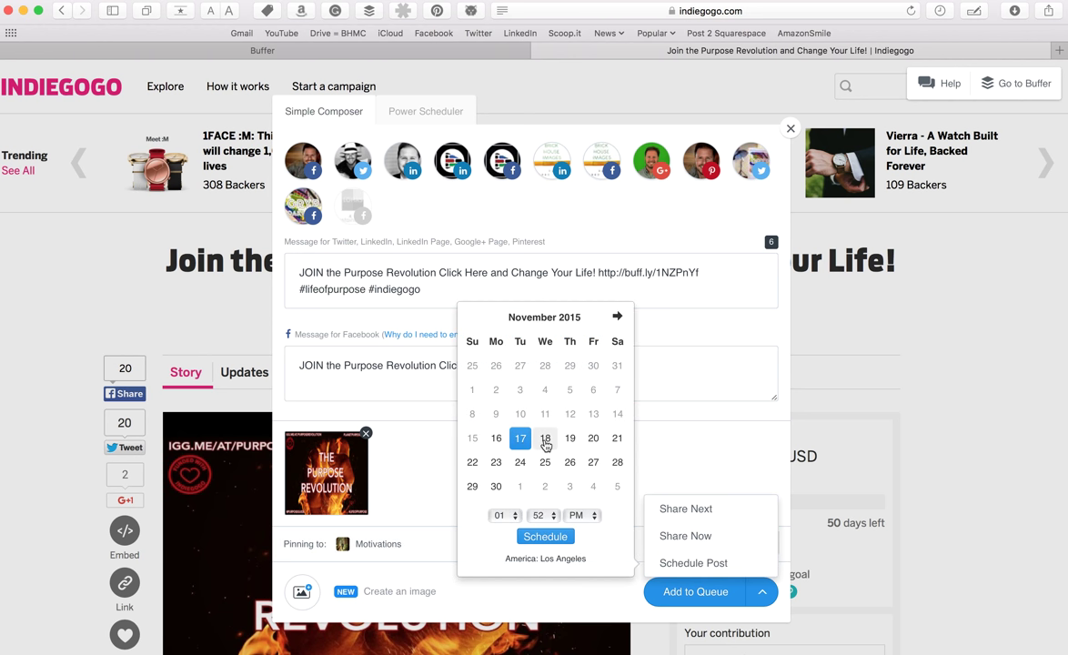
left_click(544, 440)
left_click(501, 515)
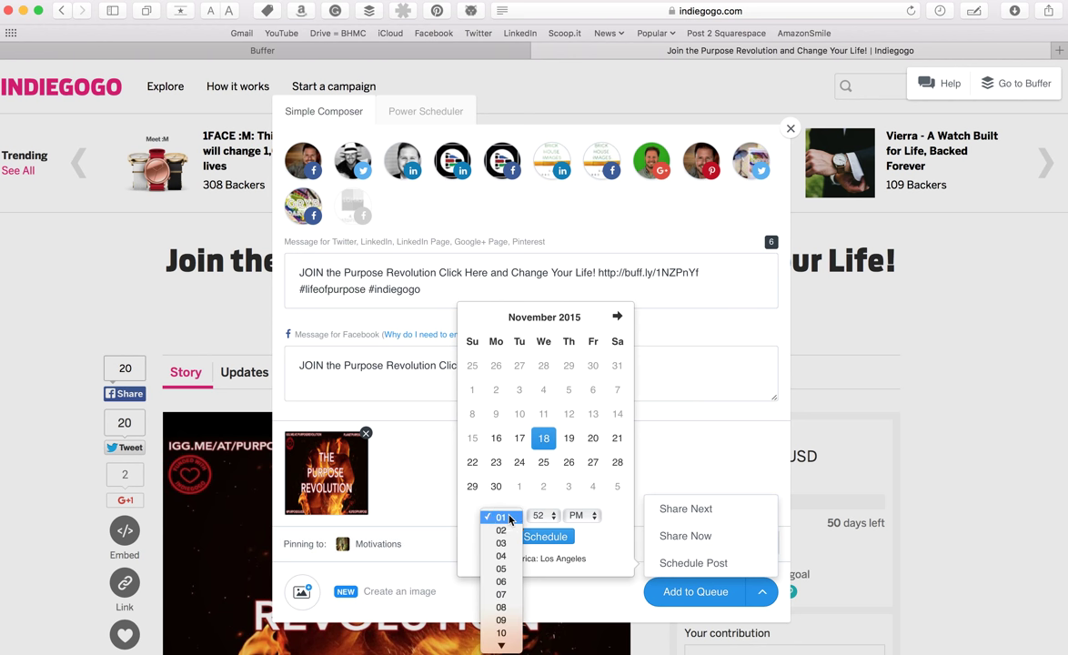
left_click(501, 632)
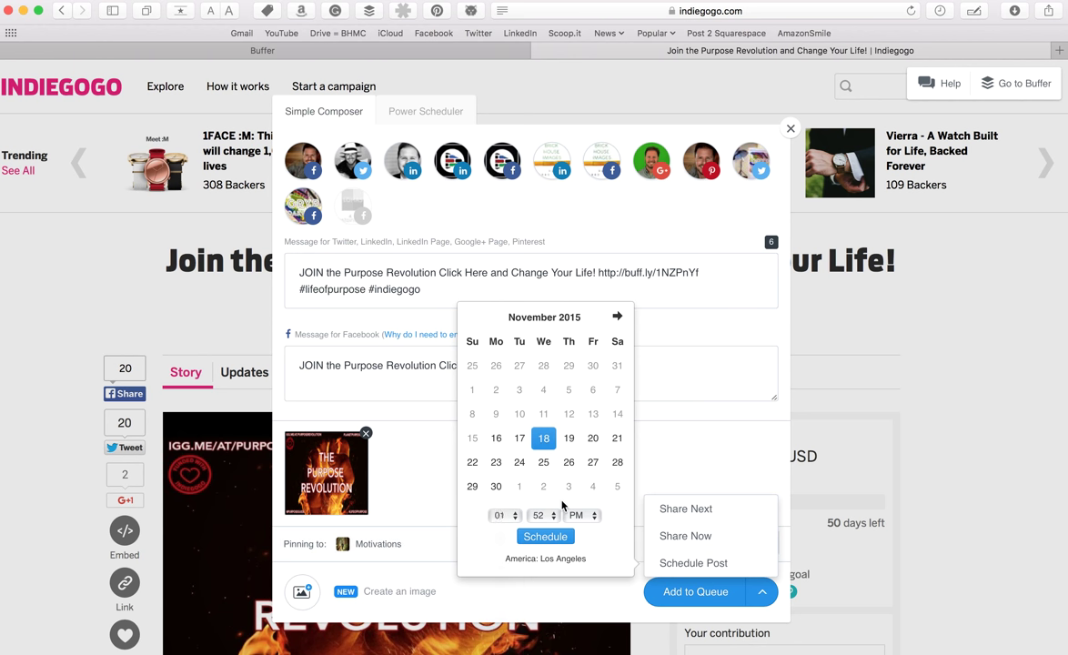
left_click(541, 516)
left_click(543, 261)
left_click(583, 516)
left_click(588, 508)
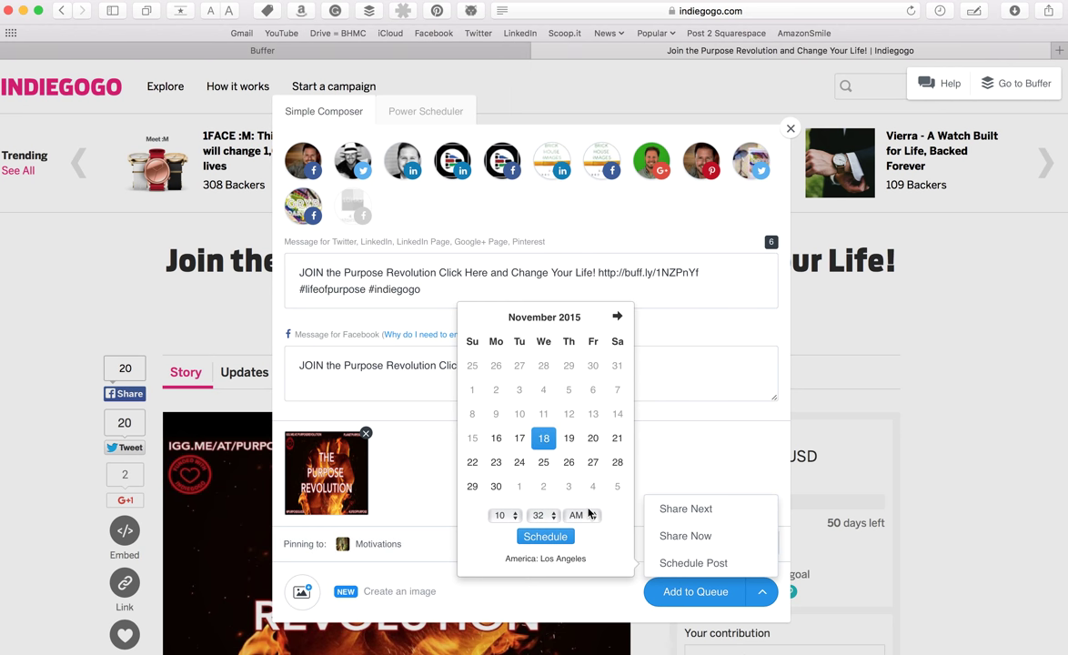
left_click(546, 536)
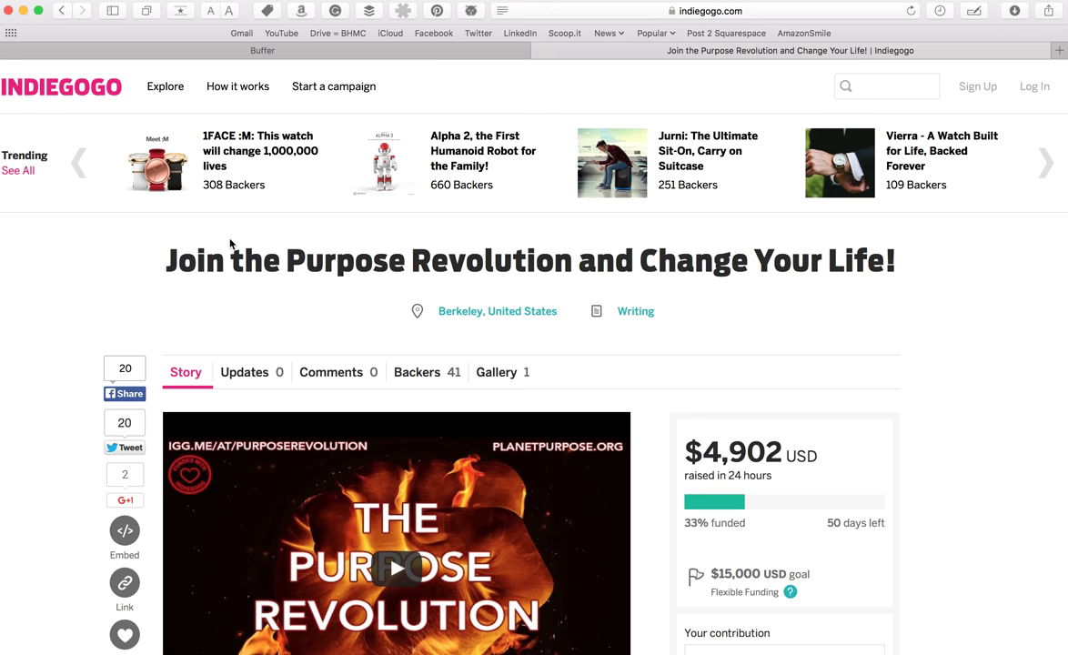
Step: Switch to the Buffer dashboard and start a new post with the text "Join the purpose revolution today now on Indiegogo"
left_click(275, 50)
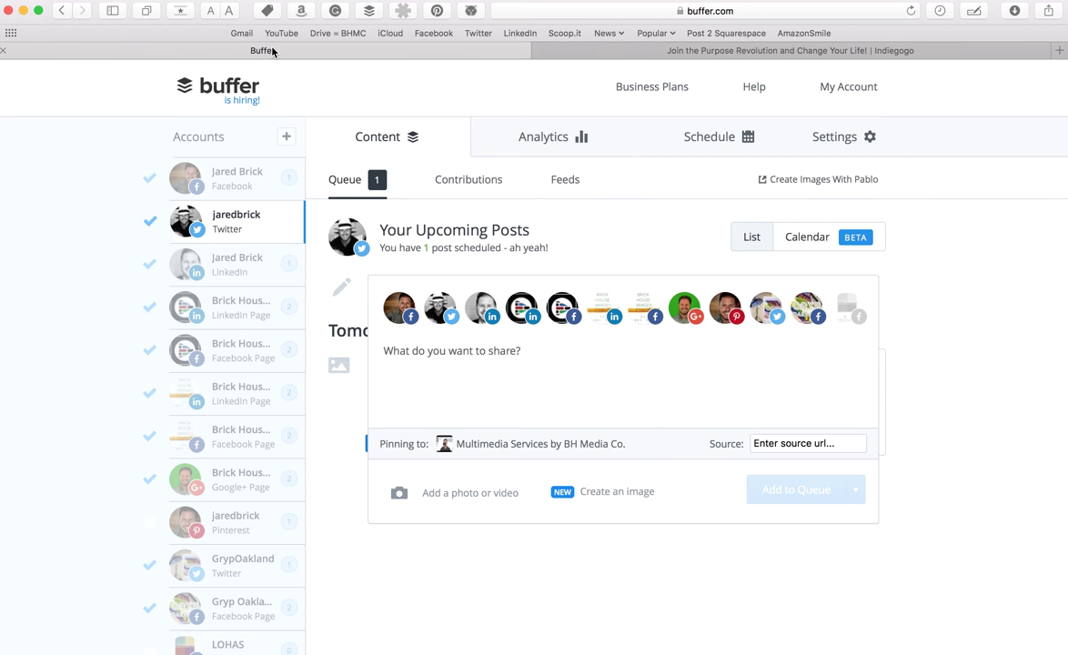
left_click(478, 357)
type("Join th")
key("BackSpace")
key("BackSpace")
key("BackSpace")
key("BackSpace")
type("the purp")
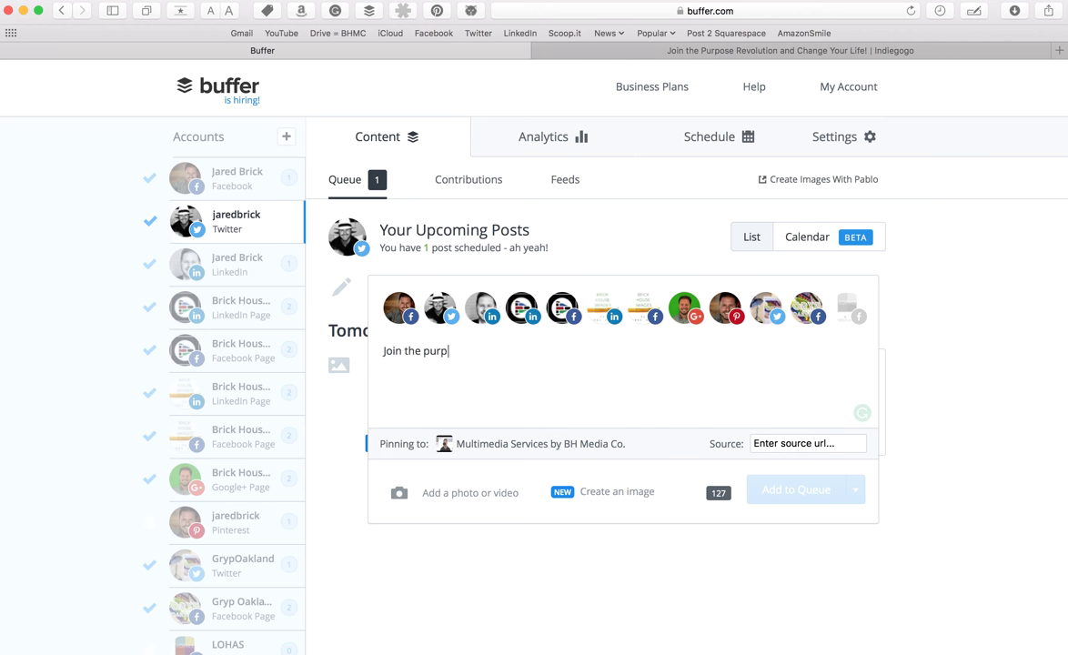
type("ose revolution toda")
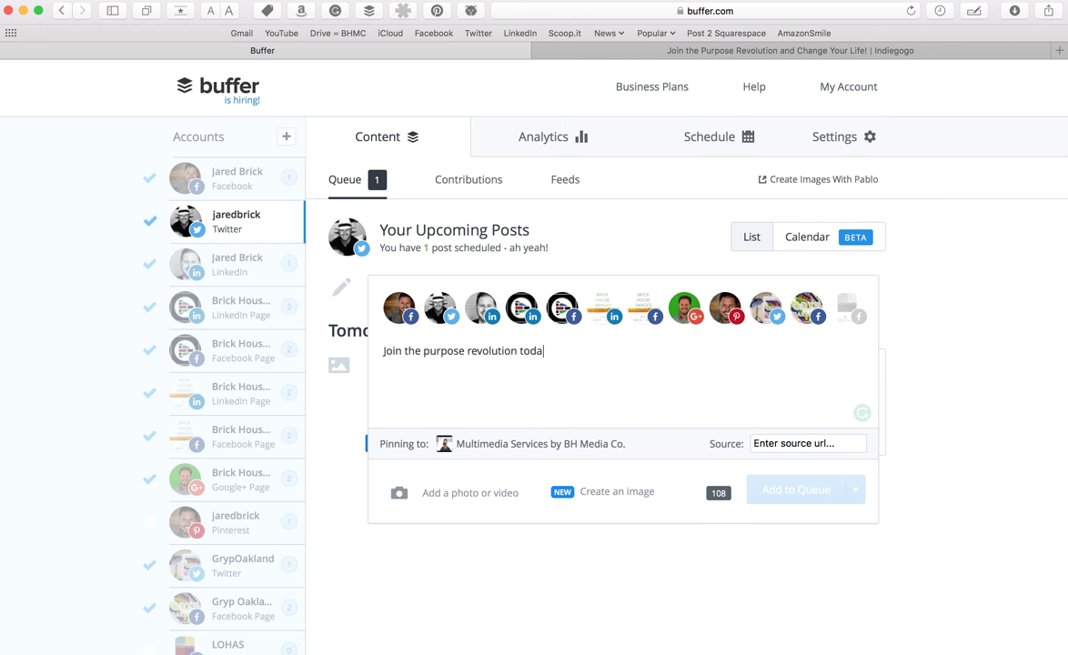
type("y now on I")
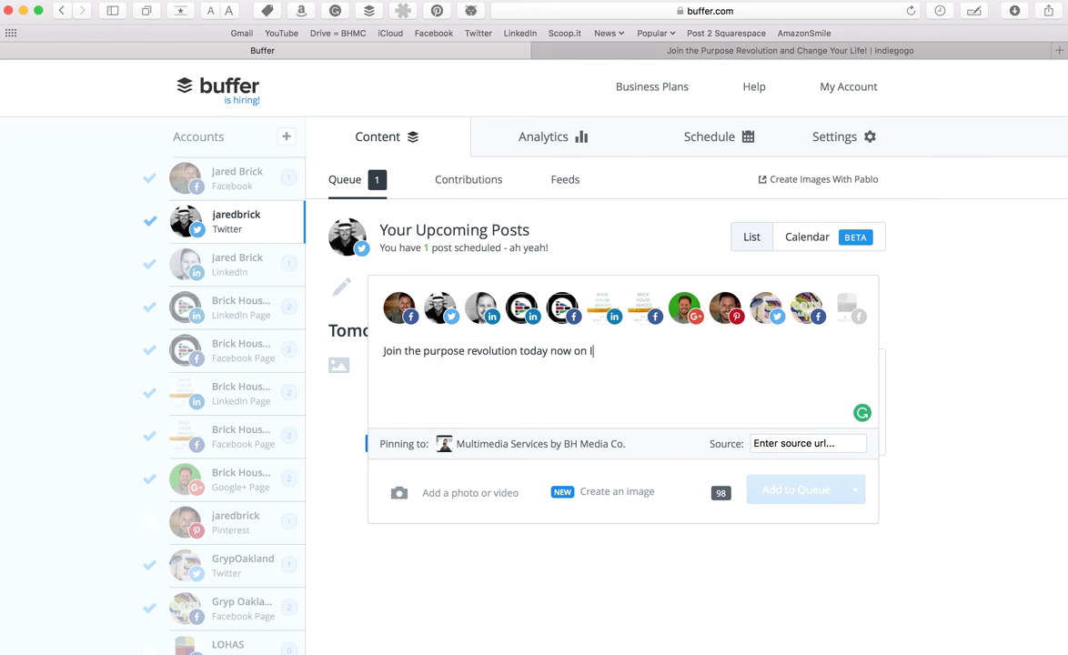
type("ndiegogo ")
Step: Continue the new post's message with "1/3 funded in under 24 hours!"
type("1/3 finm")
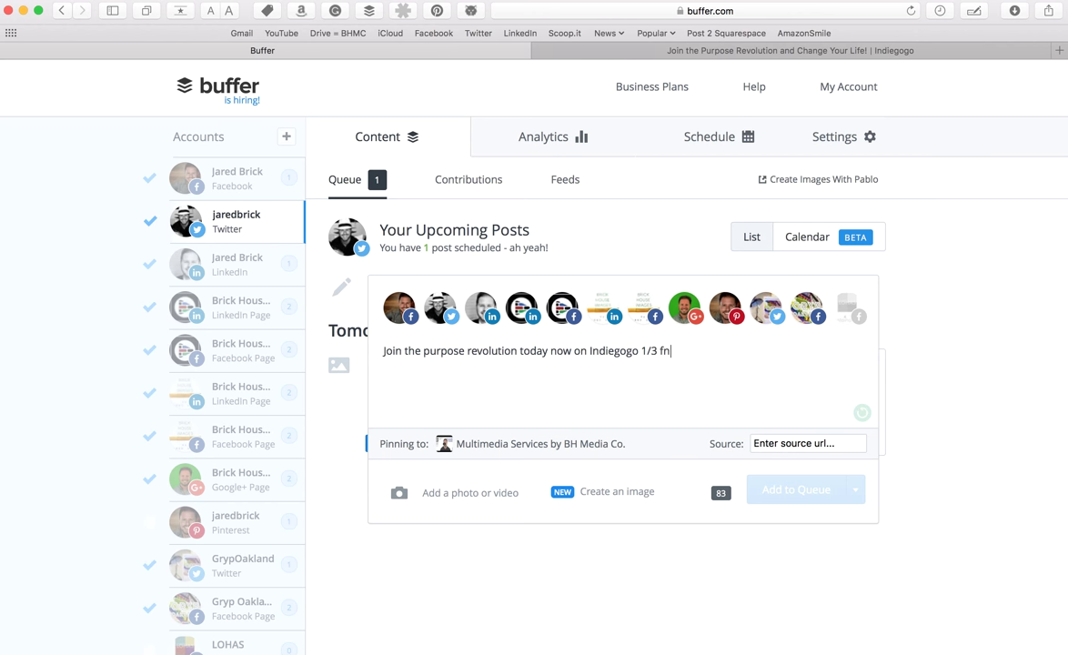
key("BackSpace")
key("BackSpace")
key("BackSpace")
type("unded in under 24 hours!")
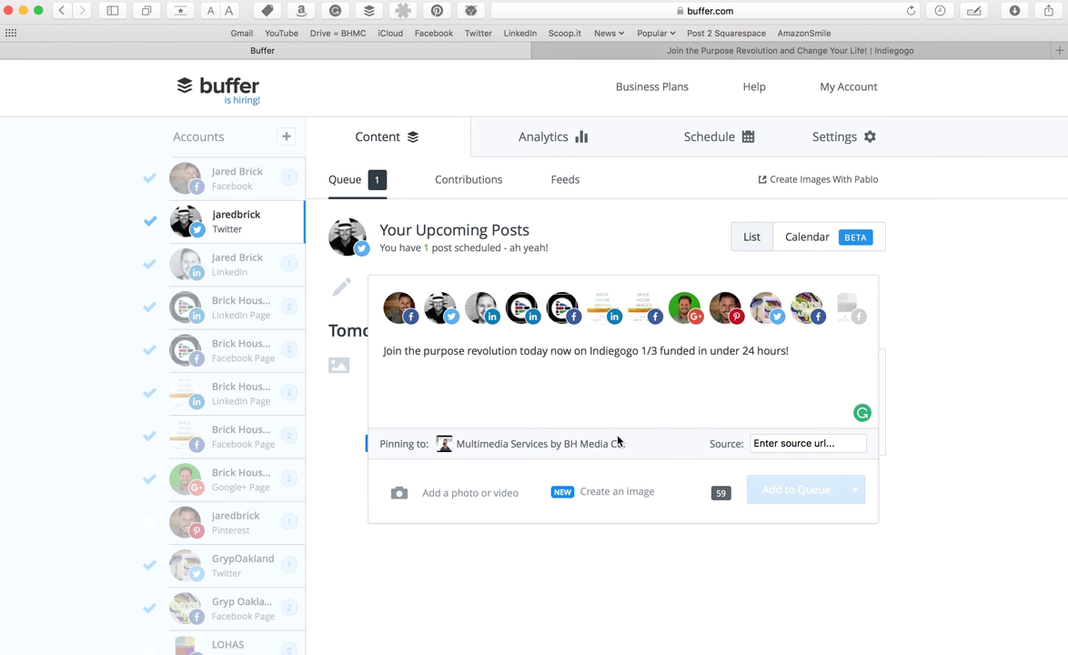
Step: Set the Pinterest source URL of the new post to indiegogo.com
left_click(783, 444)
type("indi")
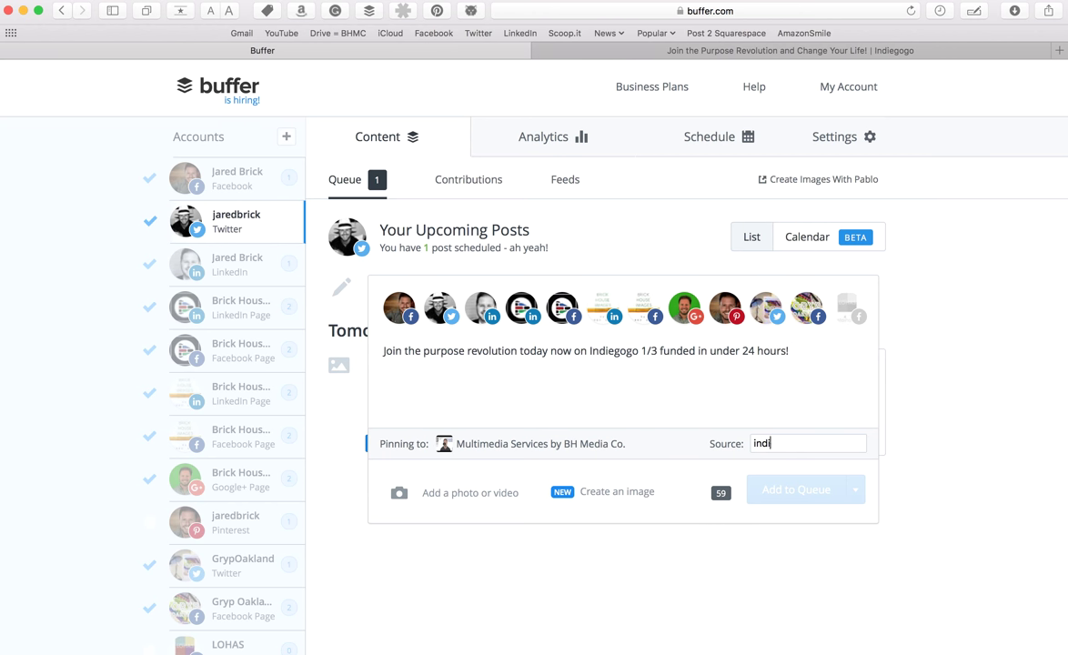
type("egogo.com")
Step: Attach the image Purpose-Rev-C1.jpg from the Purpose Website folder to the post and preview it at full size
left_click(454, 494)
scroll(412, 190, "down", 4)
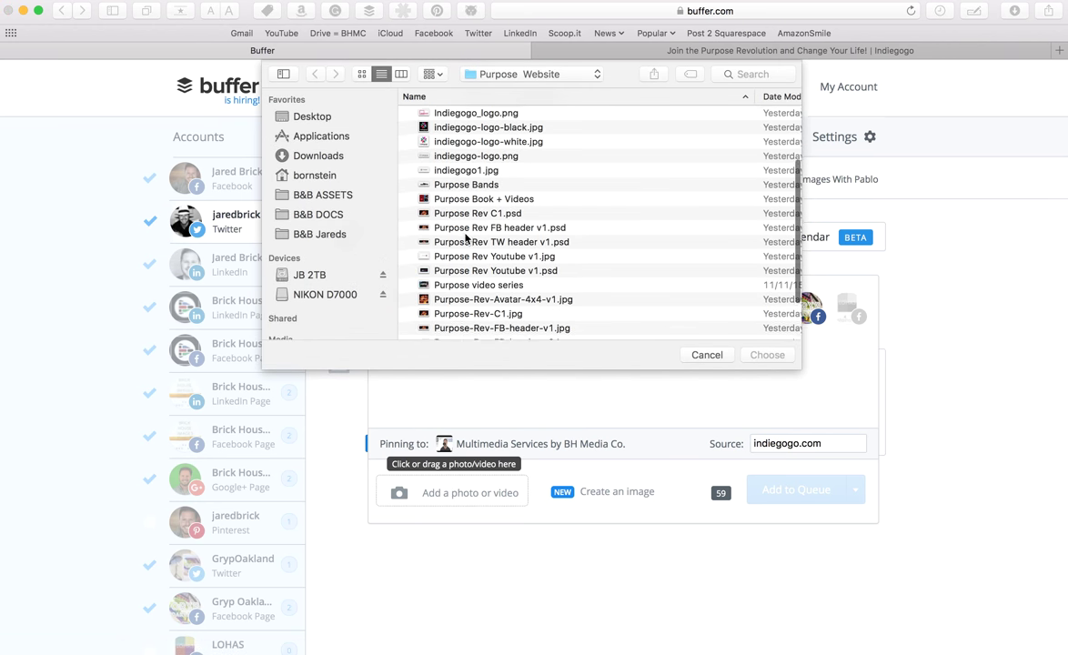
left_click(477, 210)
left_click(476, 309)
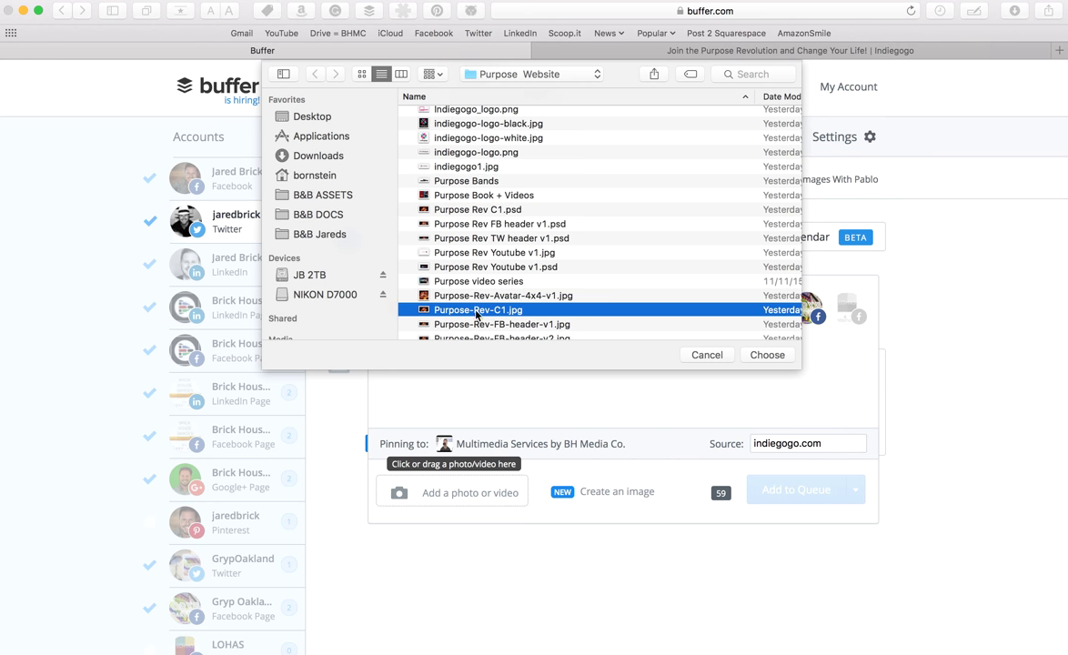
scroll(547, 301, "down", 3)
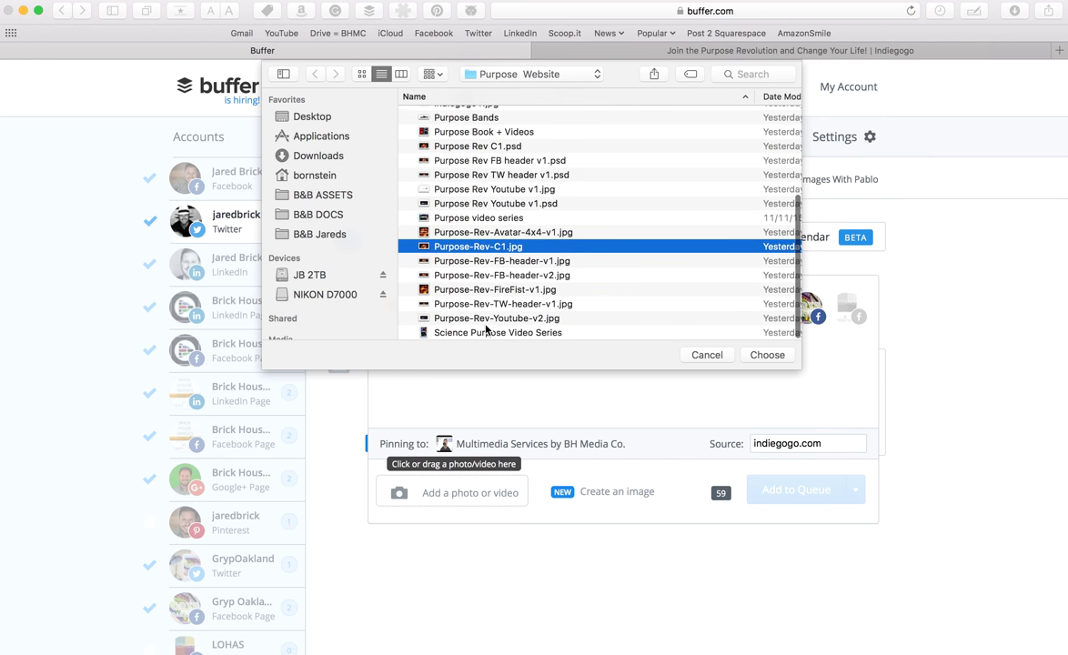
left_click(768, 355)
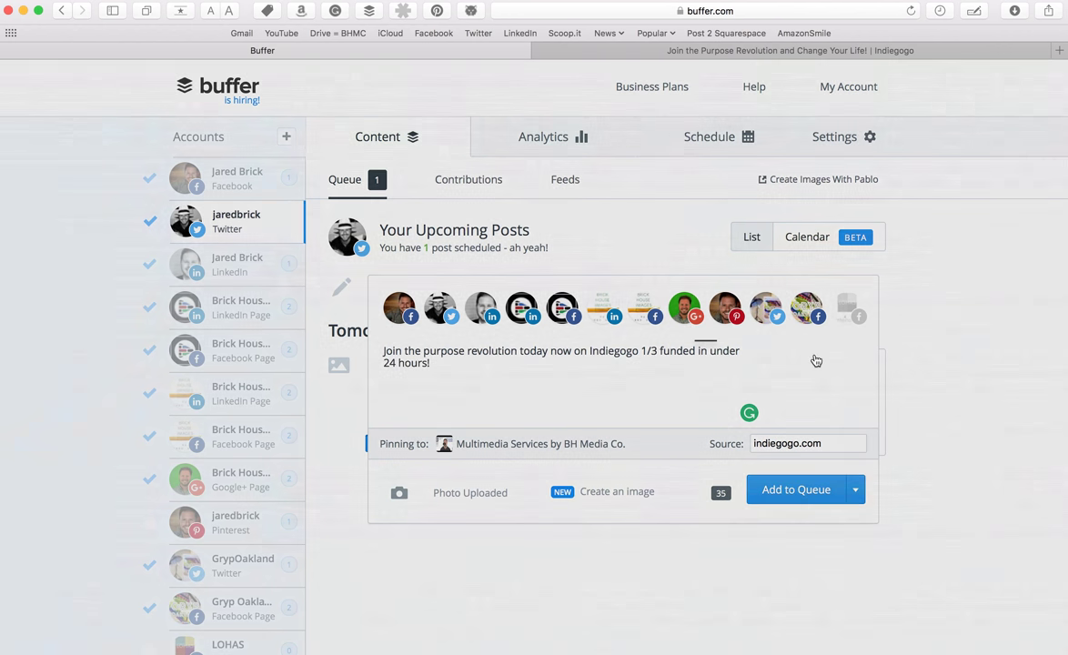
left_click(816, 362)
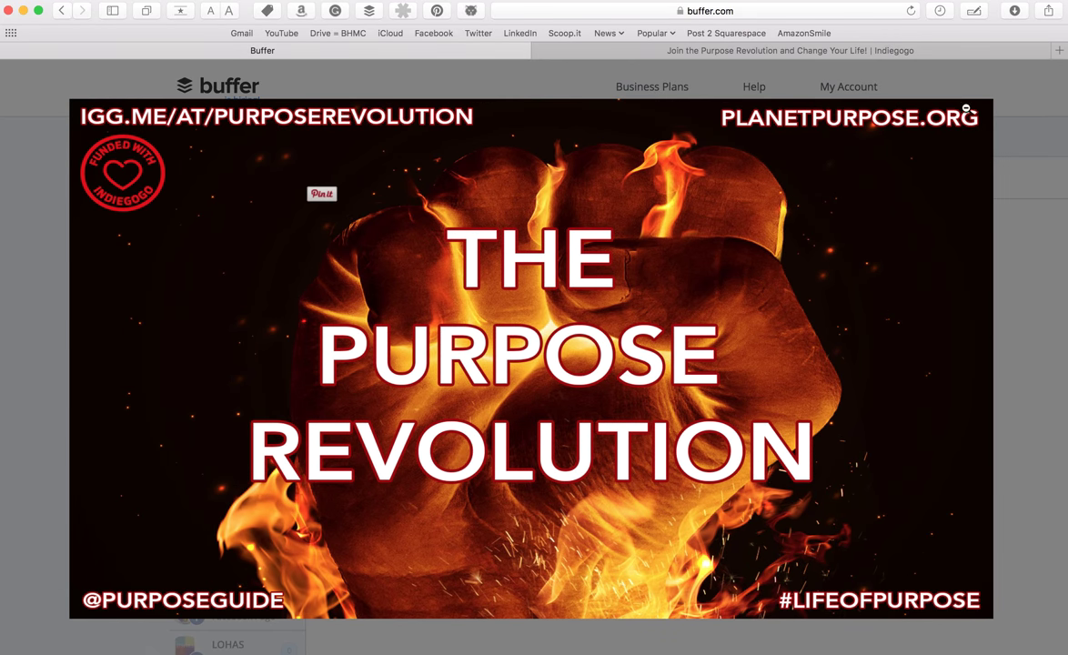
left_click(1033, 147)
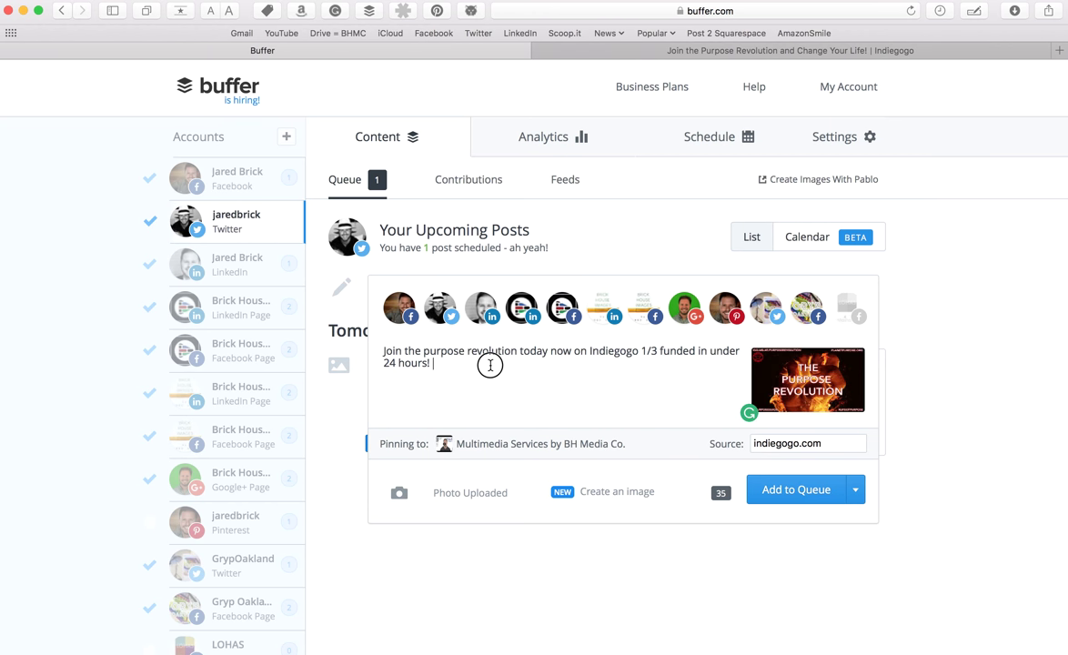
type("http://")
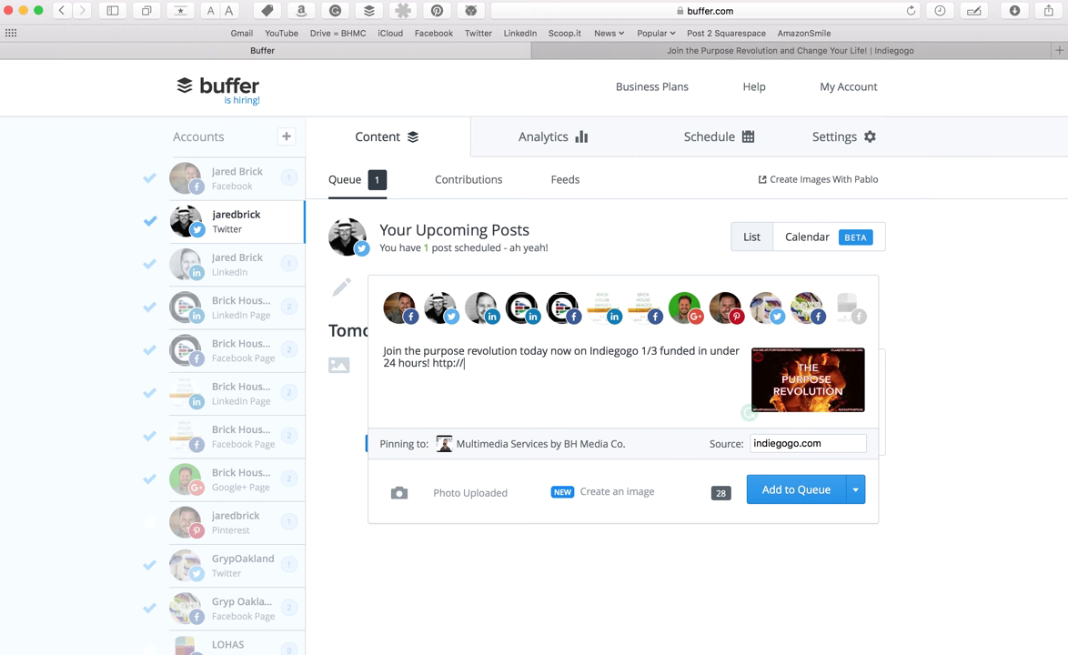
type("igg.me/at/purpose")
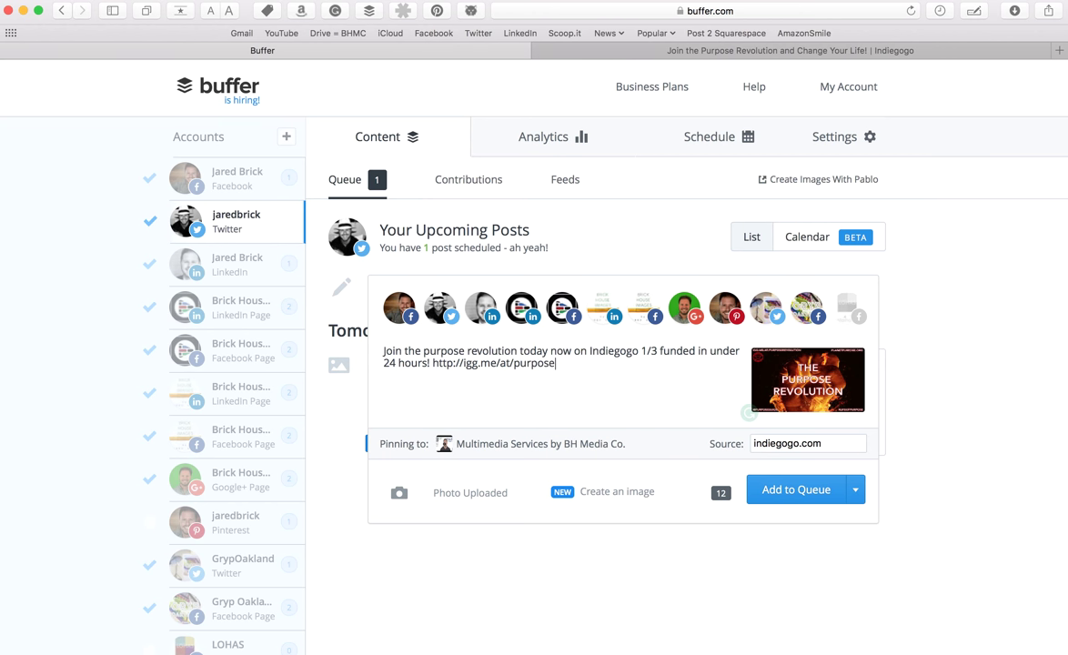
type("revolution")
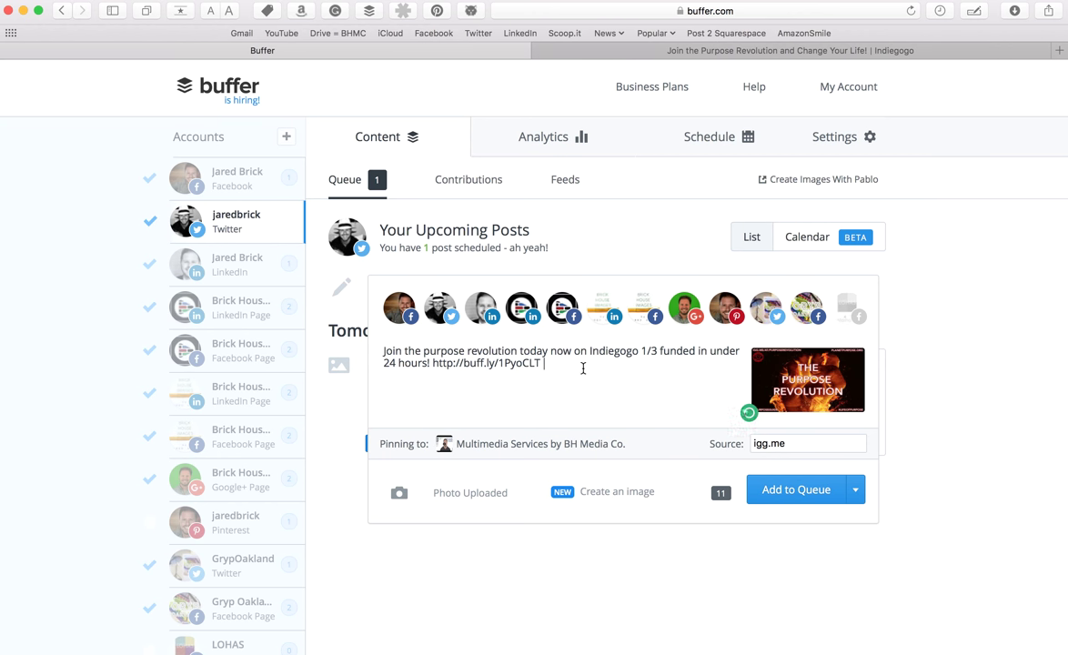
Step: Exclude the personal Facebook profile and the Pinterest board from the post and add it to the queue
left_click(398, 313)
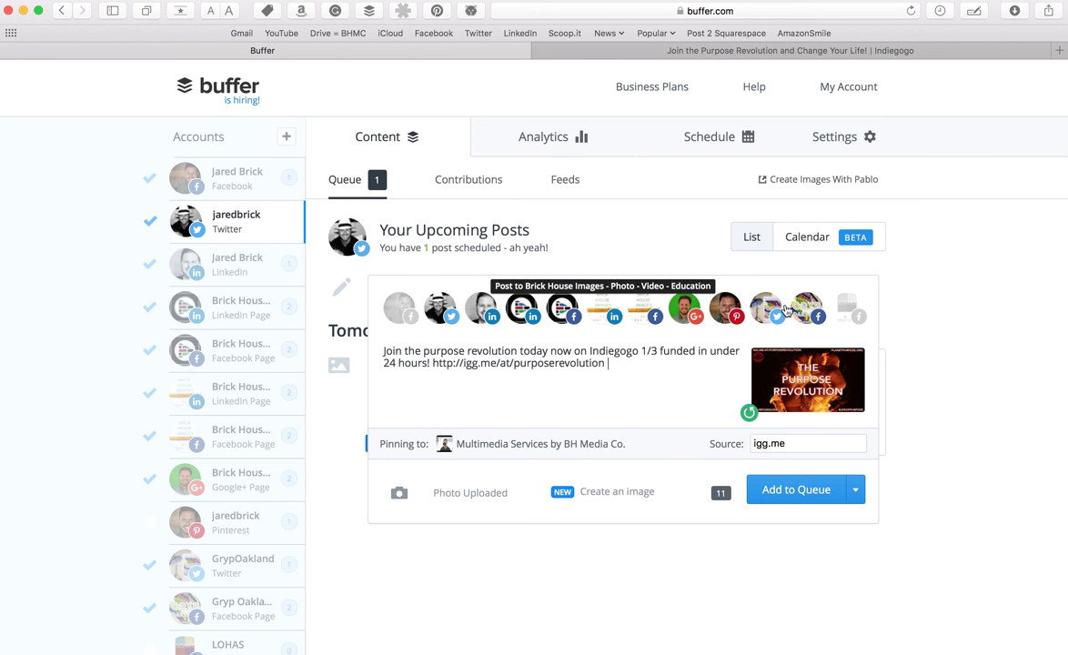
left_click(725, 310)
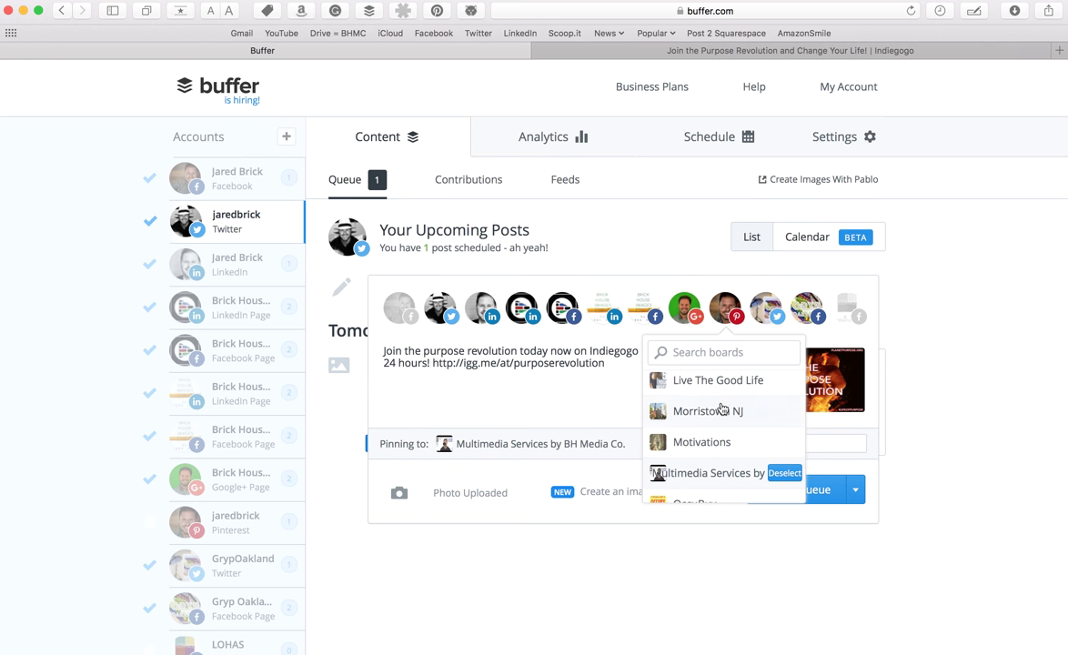
left_click(775, 474)
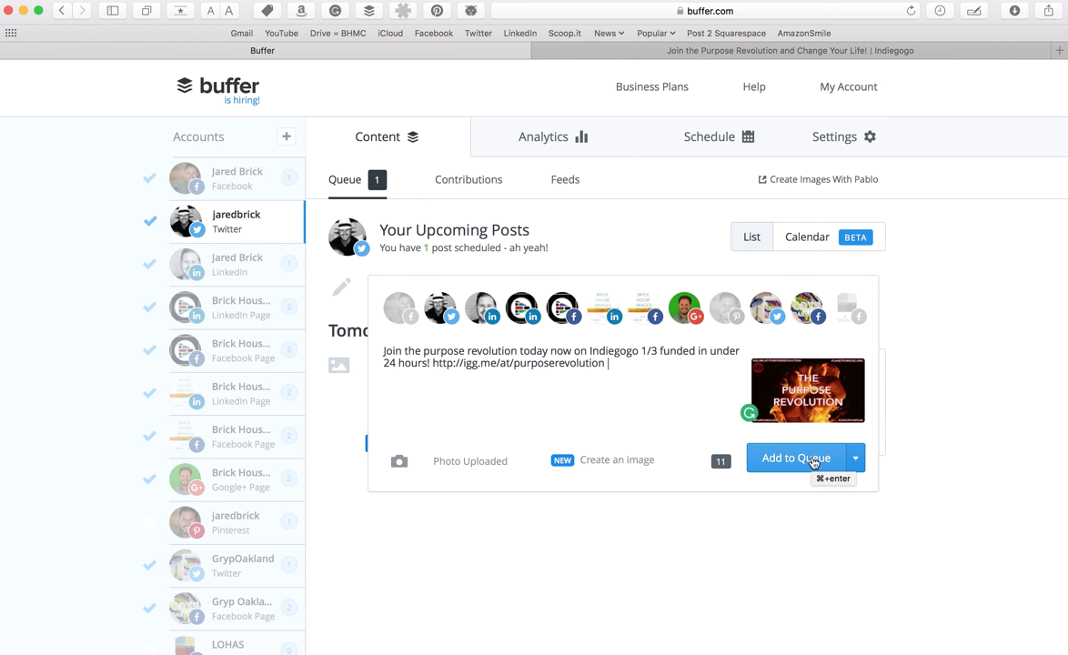
left_click(814, 462)
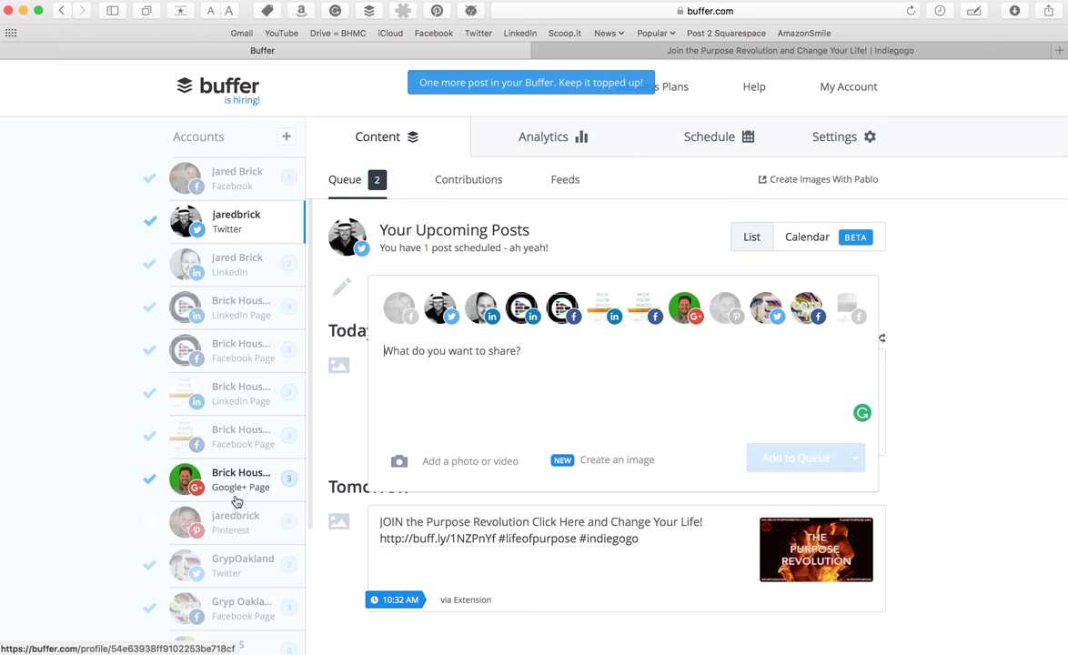
Step: Open the personal LinkedIn account's queue and give today's post a custom time of 11:02 AM on November 17, 2015
left_click(234, 264)
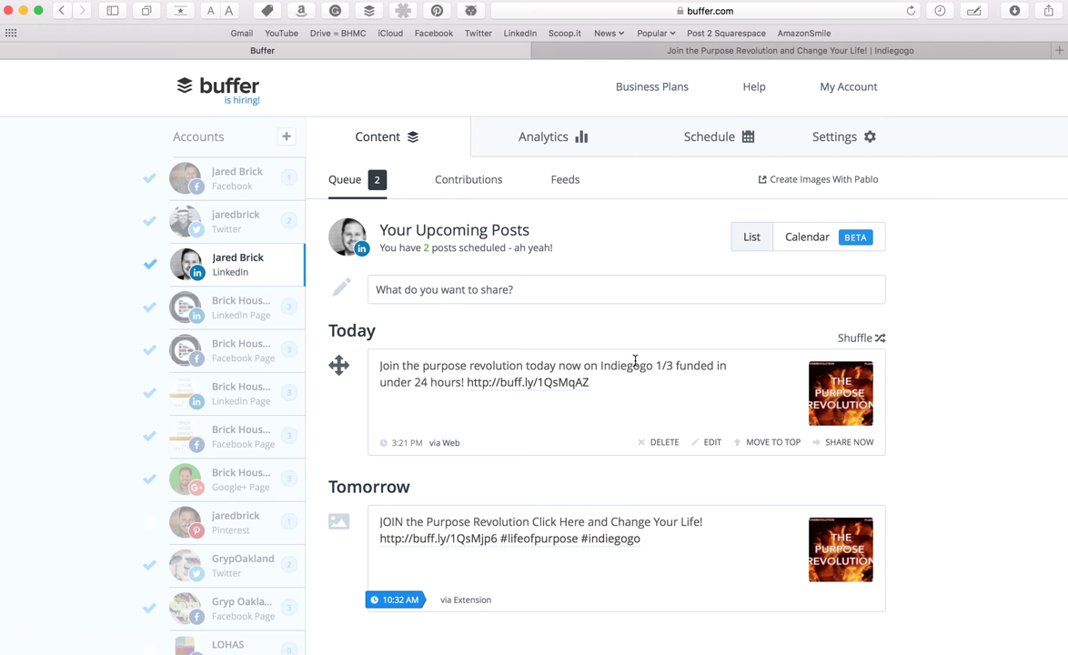
left_click_drag(343, 367, 387, 405)
mouse_move(410, 443)
left_click(507, 446)
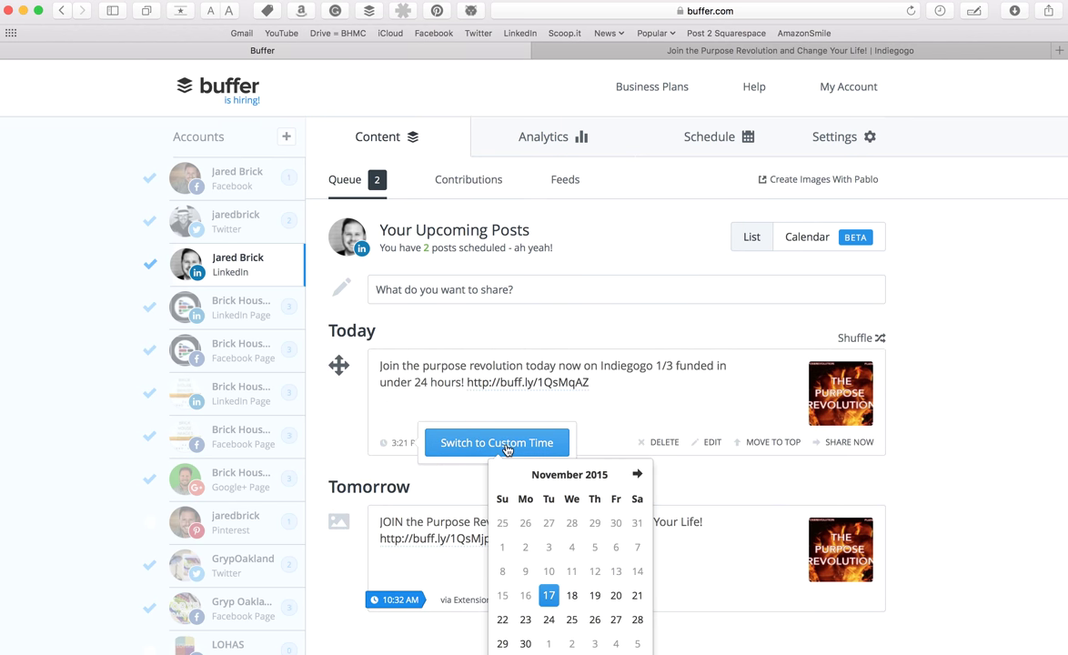
scroll(673, 541, "down", 3)
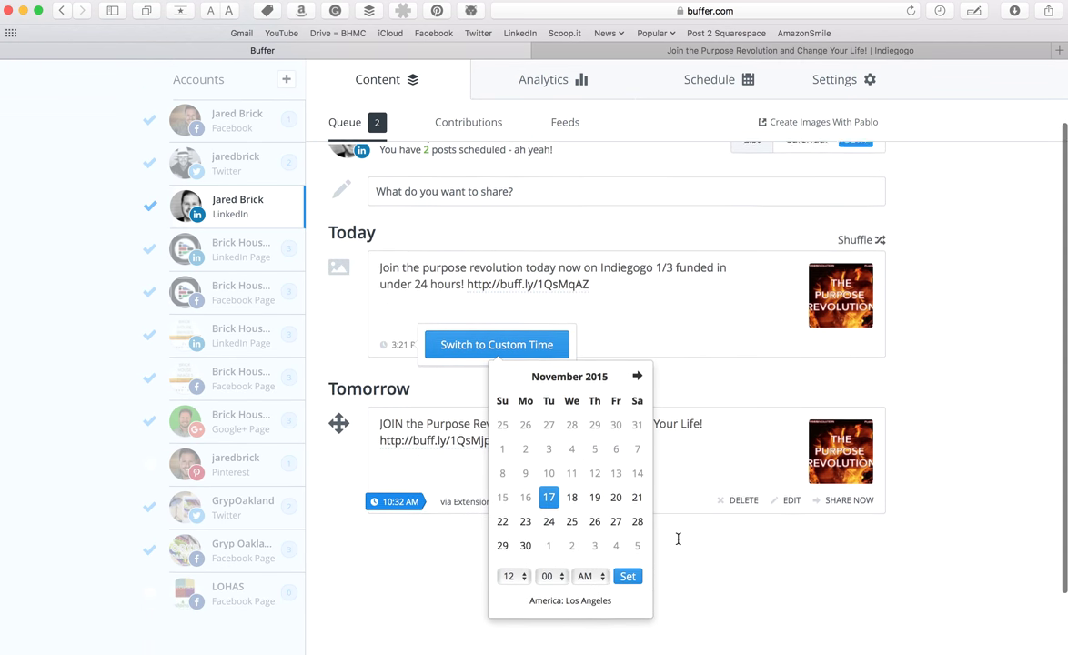
left_click(514, 574)
left_click(510, 560)
left_click(549, 574)
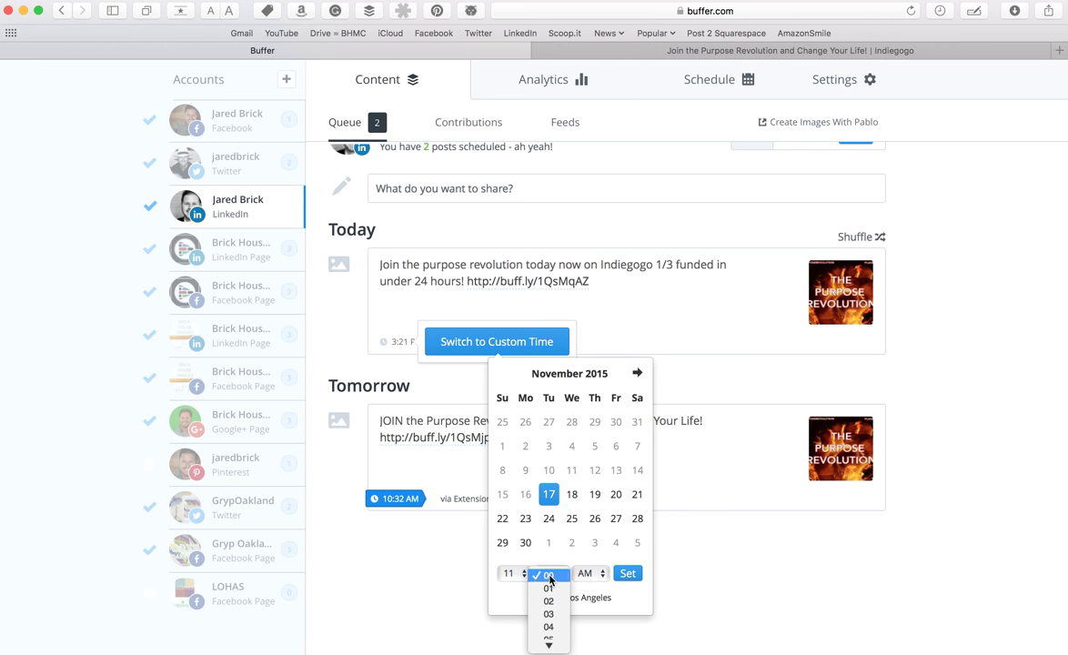
left_click(549, 601)
left_click(628, 574)
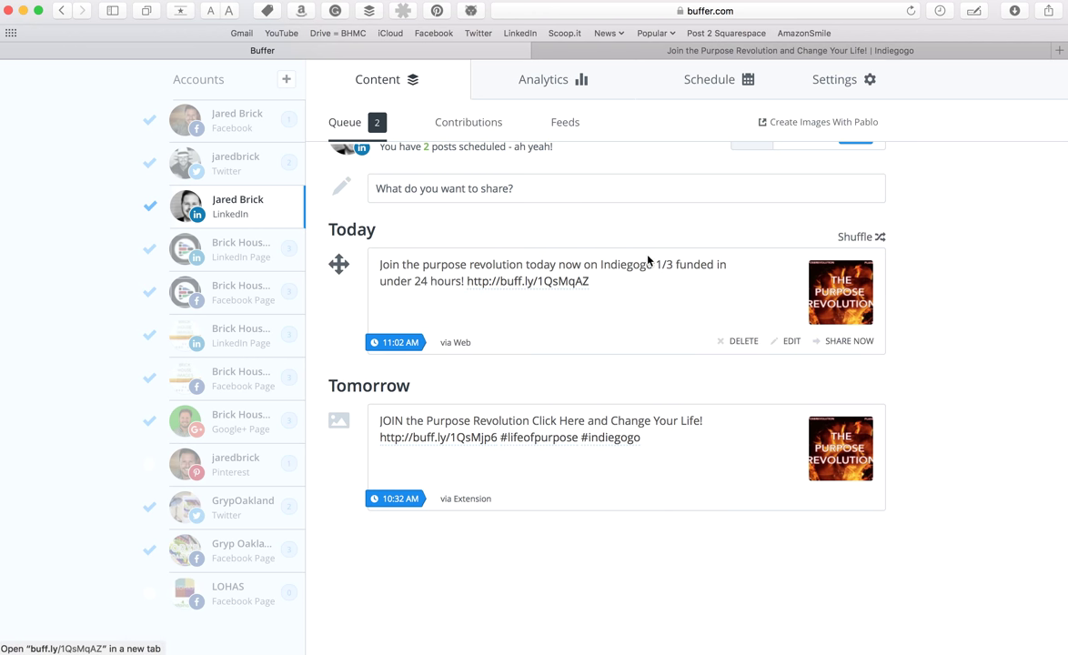
Step: Open the scheduled-time options for tomorrow's post in the LinkedIn queue
mouse_move(377, 351)
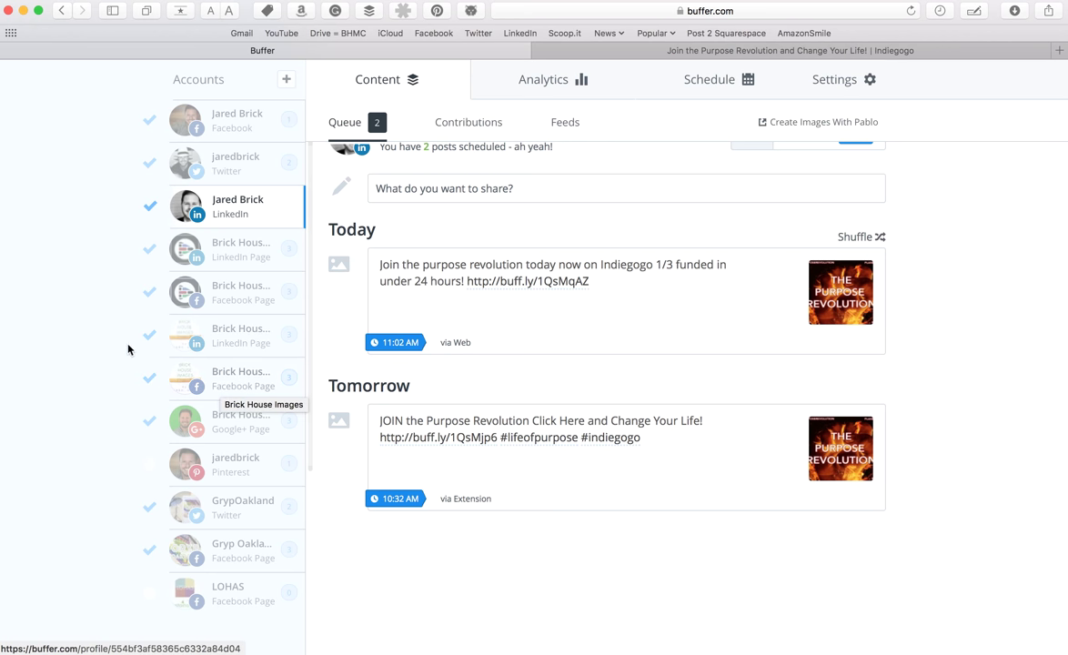
scroll(119, 319, "down", 2)
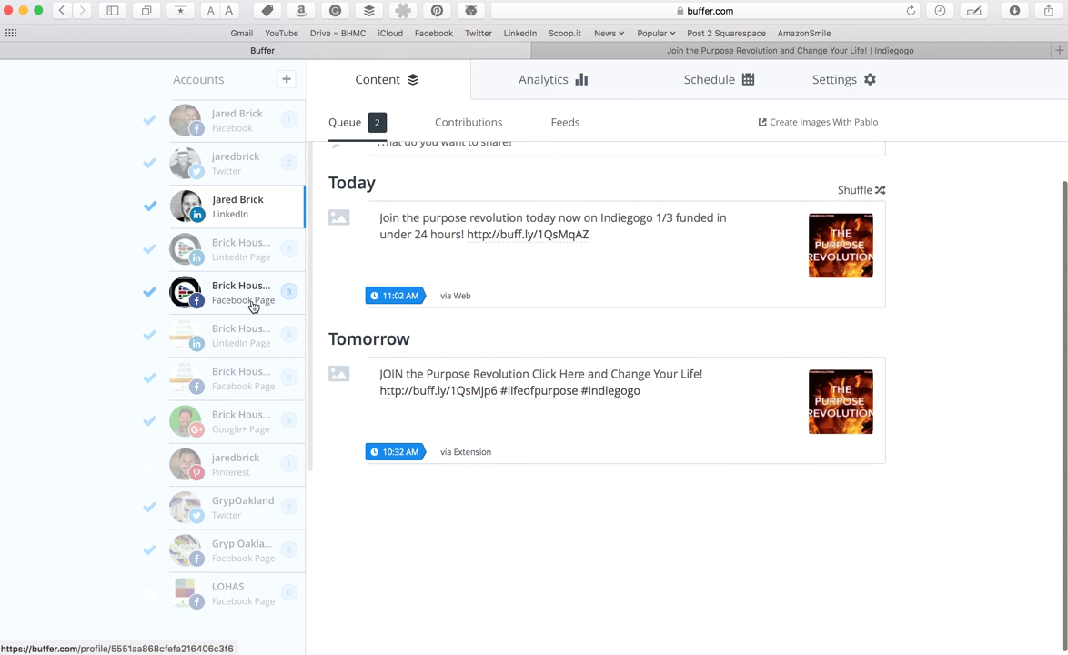
left_click(401, 452)
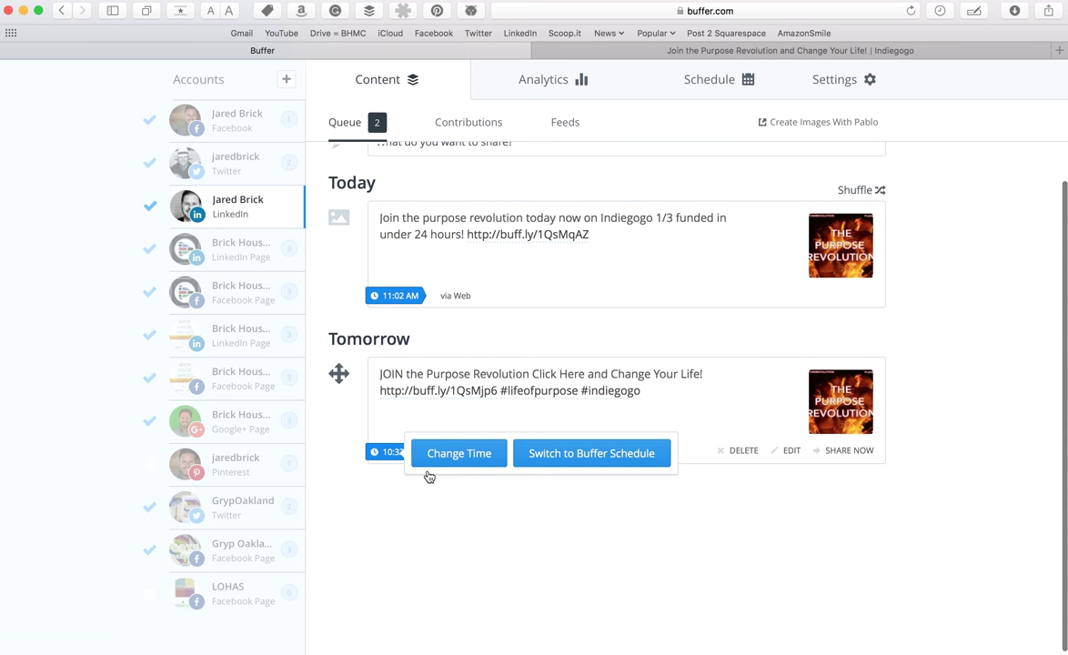